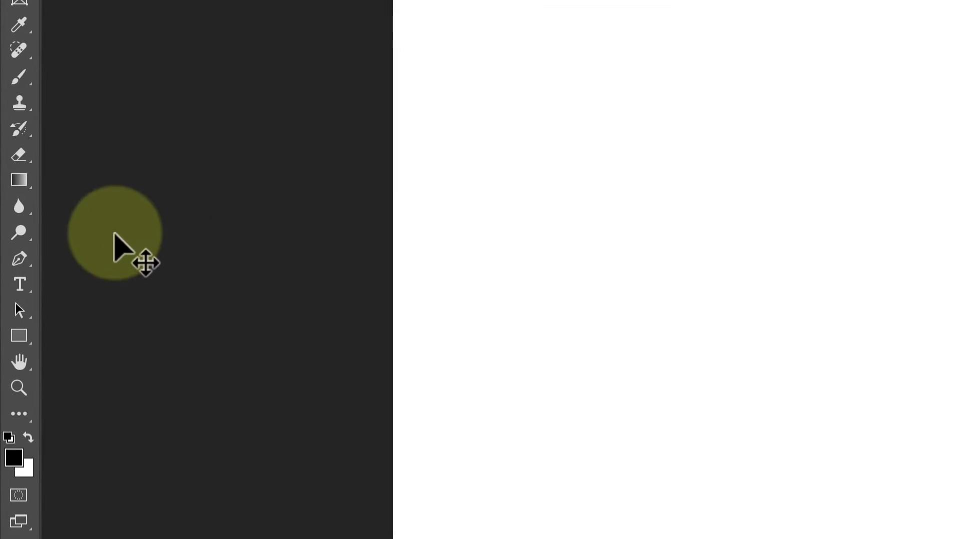
Type 'Shadow Text' on the canvas in pure red
{"action": "left_click", "coordinate": [21, 292]}
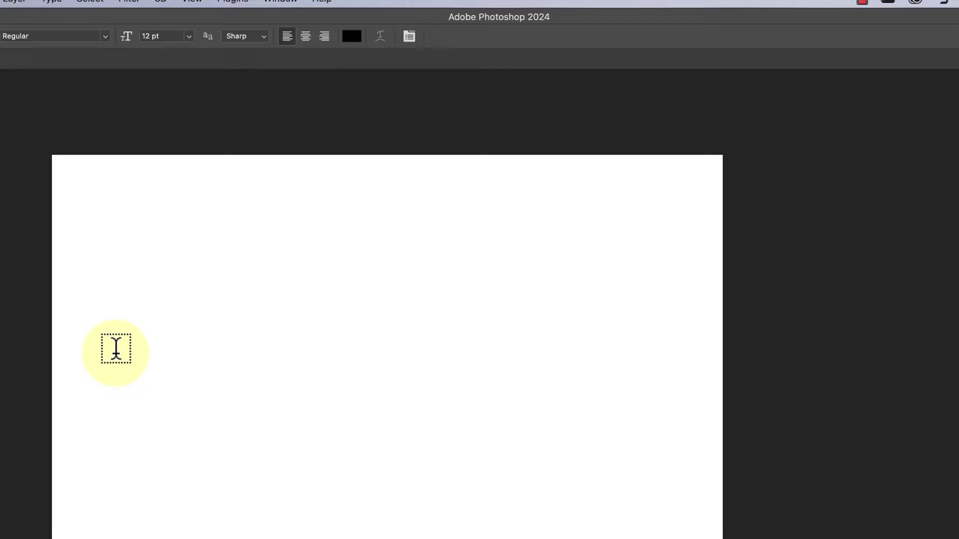
{"action": "left_click", "coordinate": [334, 44]}
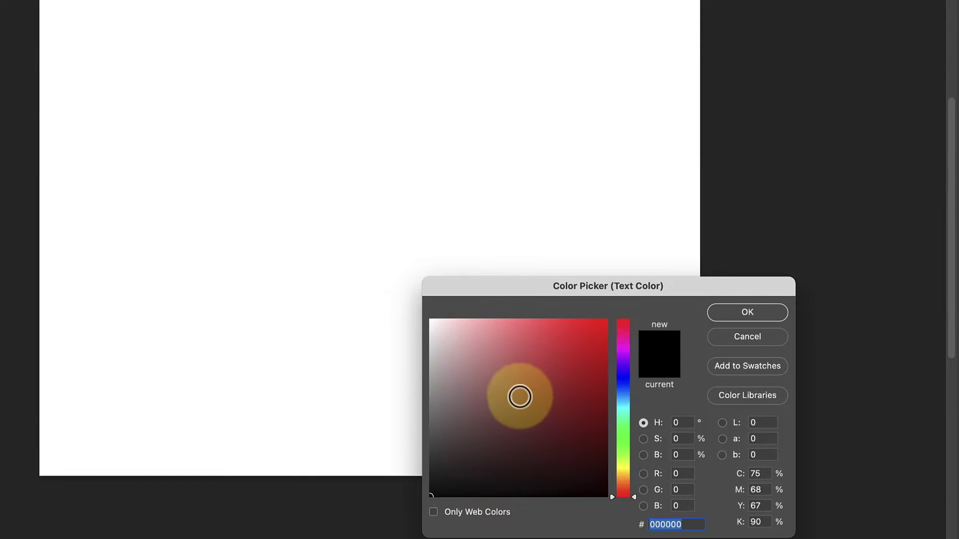
{"action": "mouse_move", "coordinate": [520, 397]}
{"action": "left_mouse_down"}
{"action": "mouse_move", "coordinate": [595, 325]}
{"action": "mouse_move", "coordinate": [619, 316]}
{"action": "left_mouse_up"}
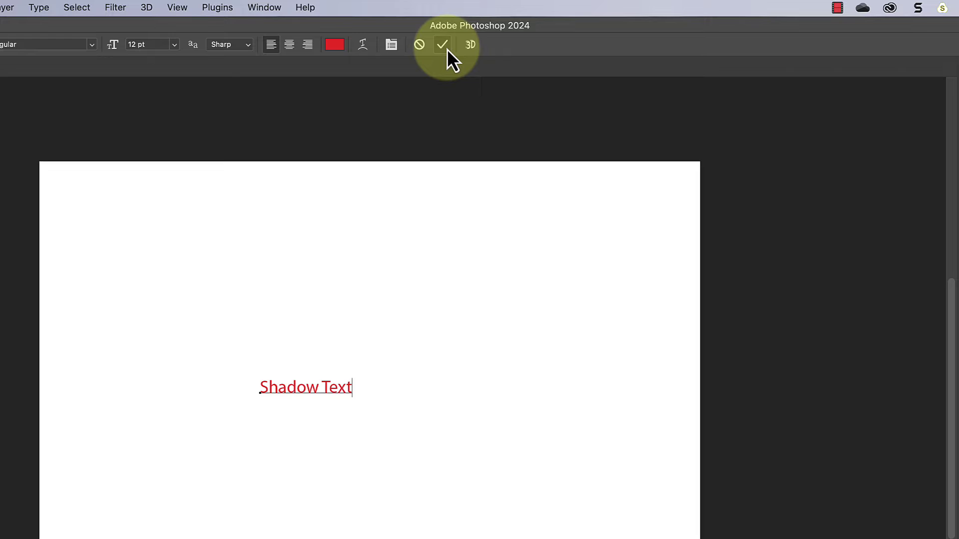
{"action": "left_click", "coordinate": [444, 46]}
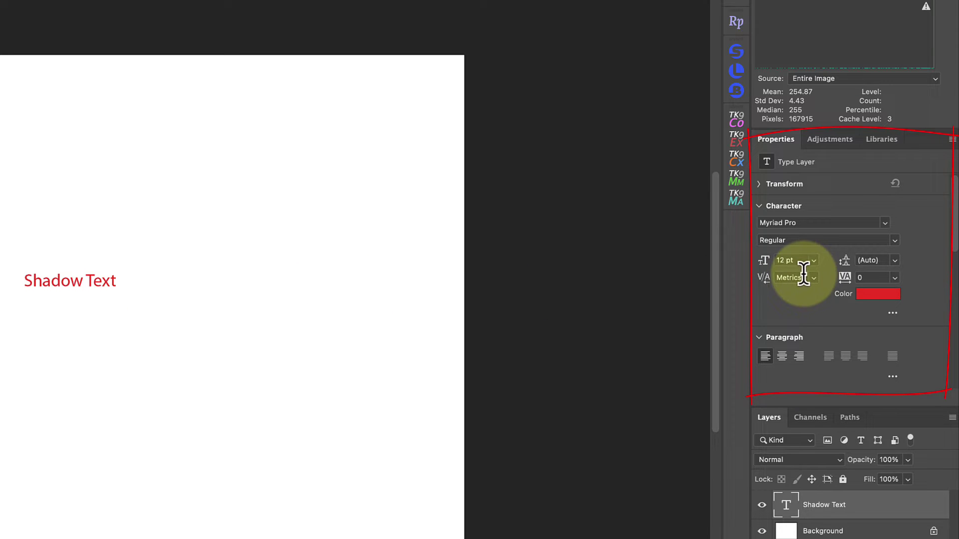
Enlarge the text to 72 pt and move it up and left on the canvas
{"action": "left_click", "coordinate": [815, 260]}
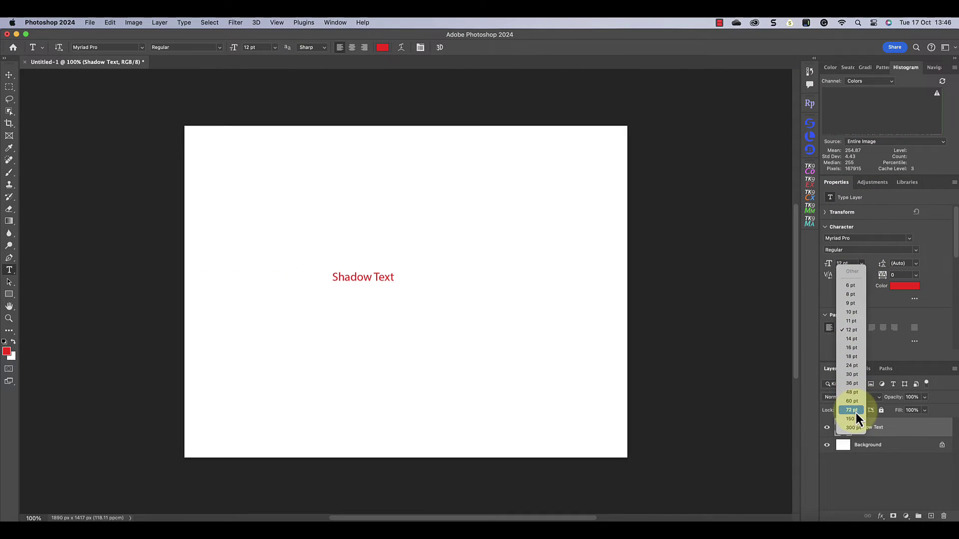
{"action": "left_click", "coordinate": [854, 412]}
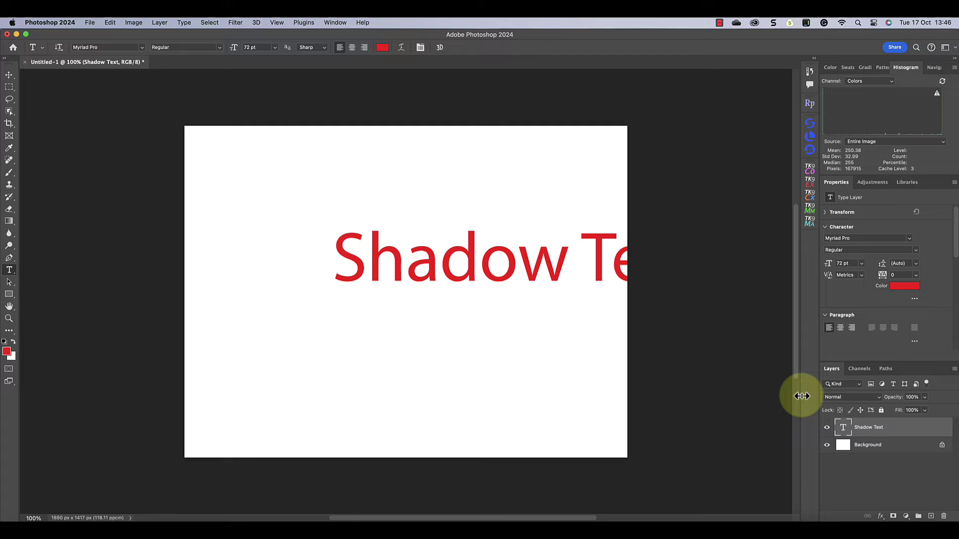
{"action": "left_click", "coordinate": [9, 74]}
{"action": "left_click_drag", "start_coordinate": [477, 235], "coordinate": [363, 223]}
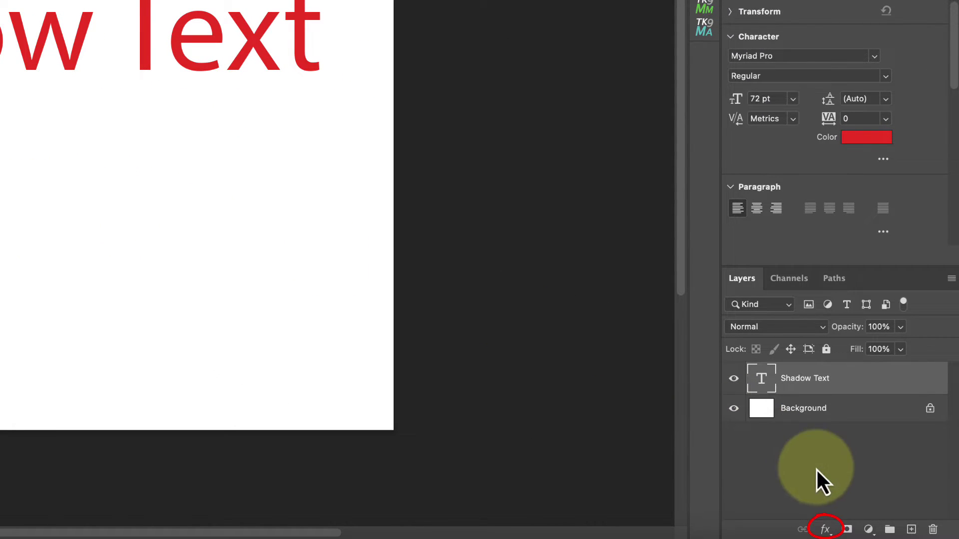
Add a Drop Shadow effect to the Shadow Text layer, keeping the shadow colour black
{"action": "left_click", "coordinate": [827, 529]}
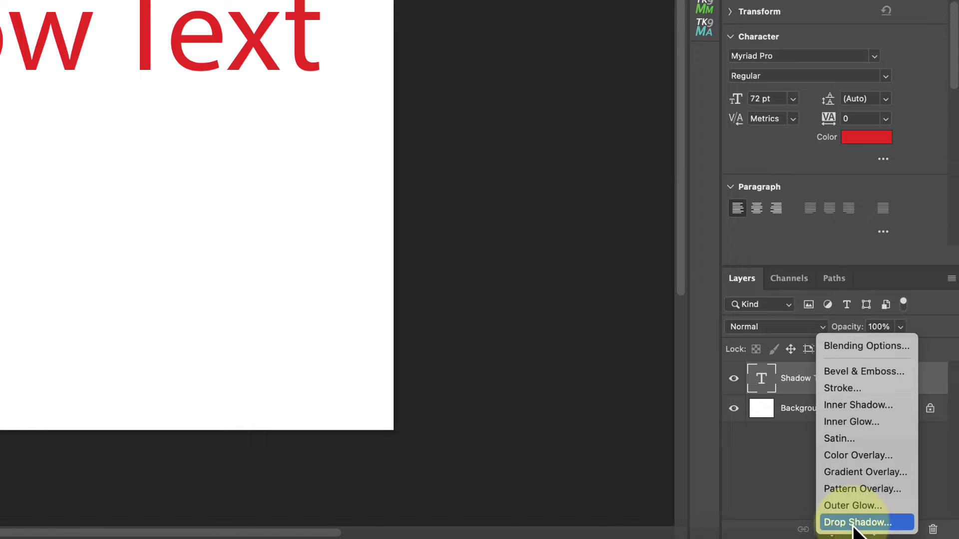
{"action": "left_click", "coordinate": [855, 523]}
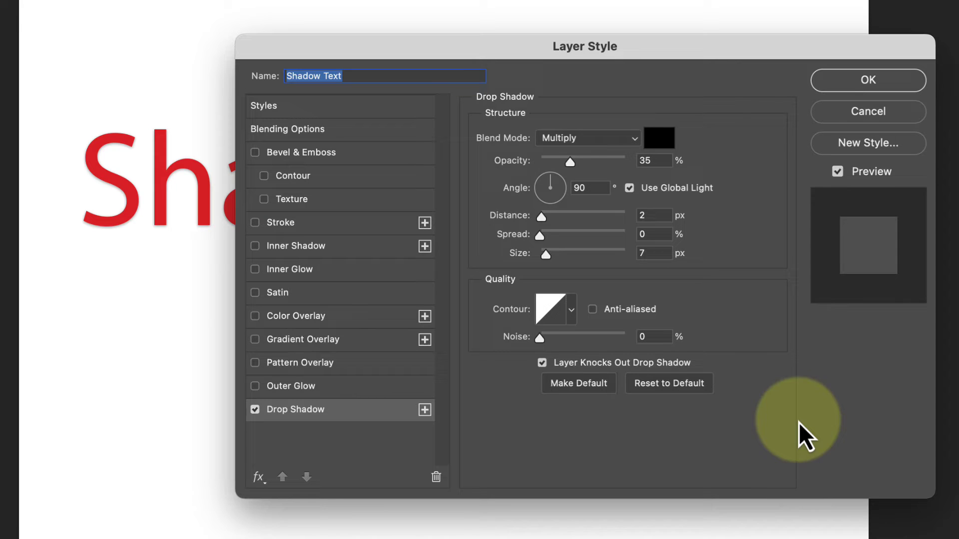
{"action": "left_click", "coordinate": [663, 142]}
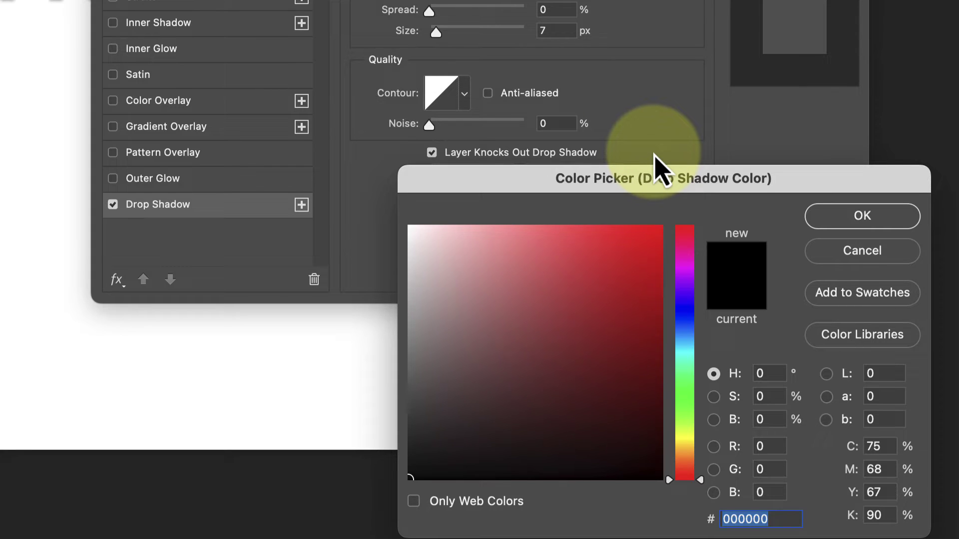
{"action": "left_click", "coordinate": [899, 218]}
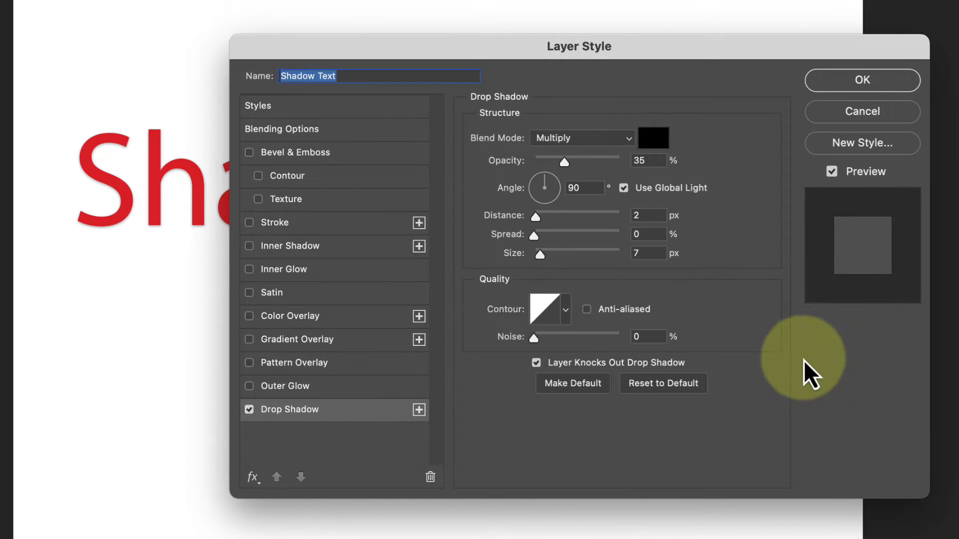
Set the drop shadow opacity to 52% and its angle to 131°
{"action": "left_click", "coordinate": [570, 164]}
{"action": "mouse_move", "coordinate": [571, 167]}
{"action": "left_mouse_down"}
{"action": "mouse_move", "coordinate": [644, 174]}
{"action": "mouse_move", "coordinate": [526, 172]}
{"action": "mouse_move", "coordinate": [605, 175]}
{"action": "mouse_move", "coordinate": [578, 173]}
{"action": "left_mouse_up"}
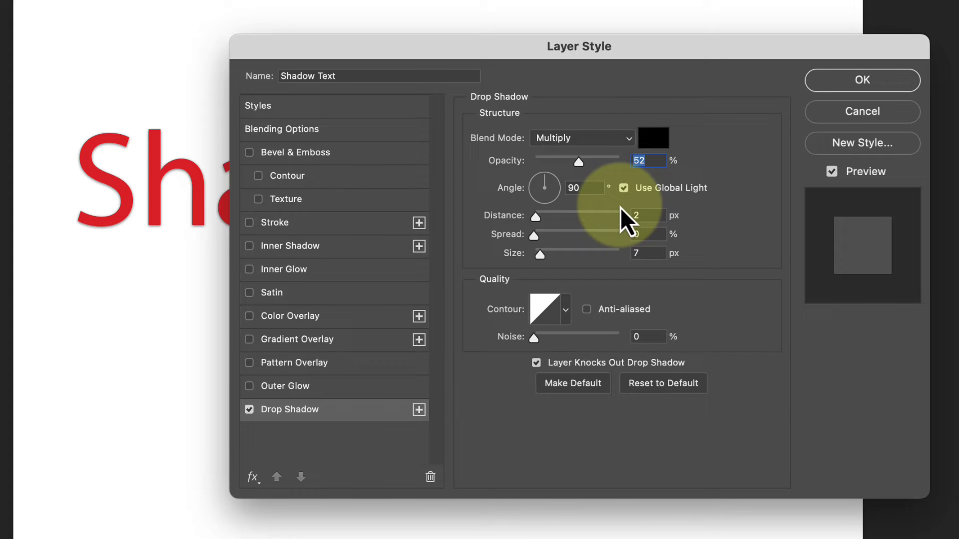
{"action": "left_click", "coordinate": [548, 181]}
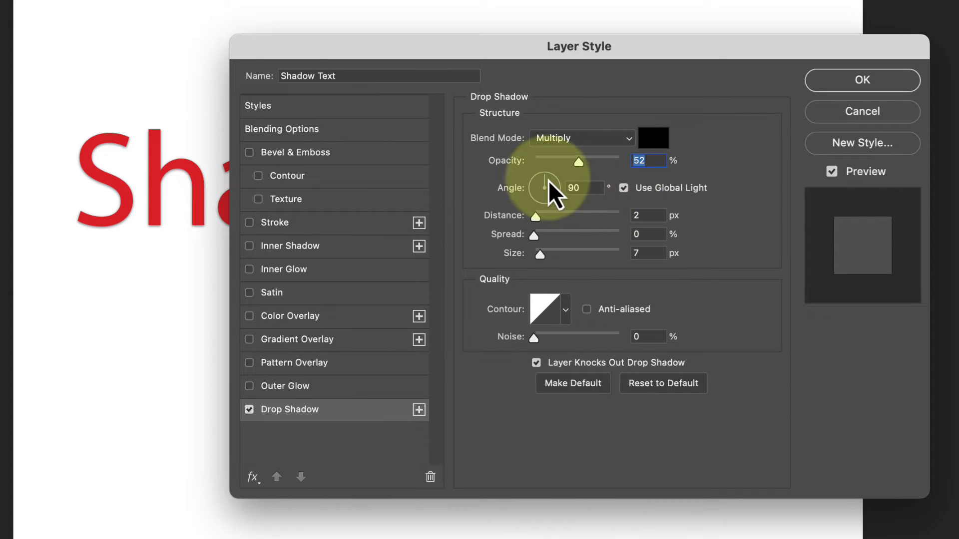
{"action": "left_click_drag", "start_coordinate": [546, 181], "coordinate": [538, 181]}
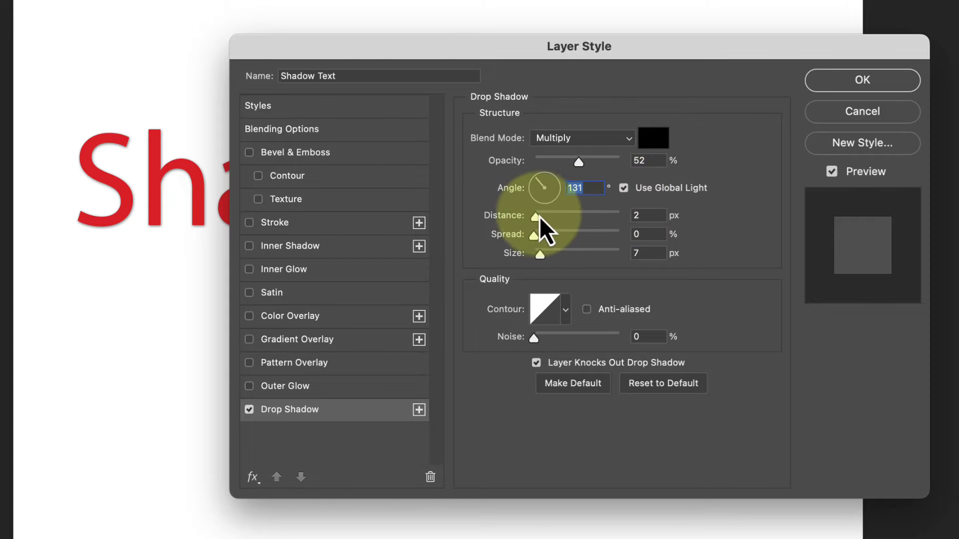
Set the drop shadow distance to 13 px, spread to 0% and size to 18 px
{"action": "left_click_drag", "start_coordinate": [538, 217], "coordinate": [563, 218]}
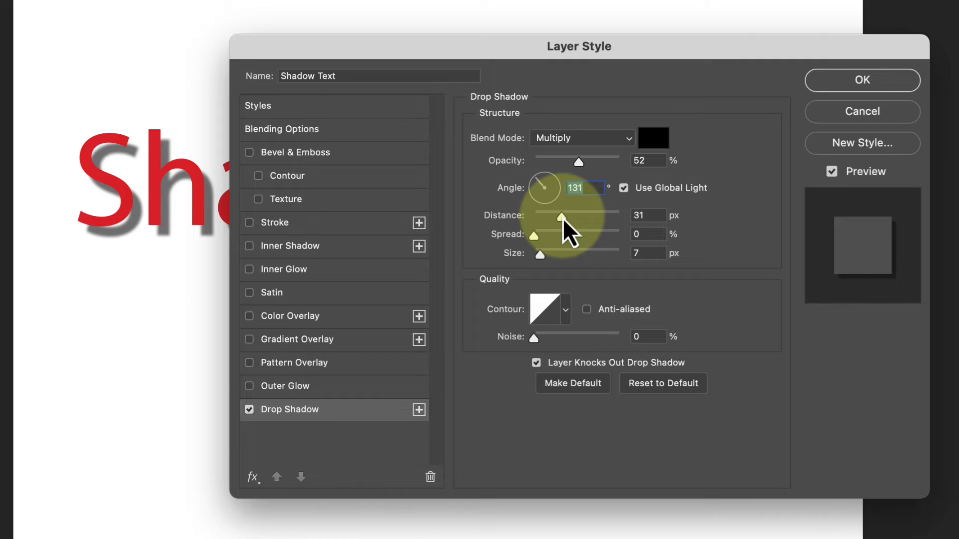
{"action": "left_click_drag", "start_coordinate": [562, 218], "coordinate": [546, 220]}
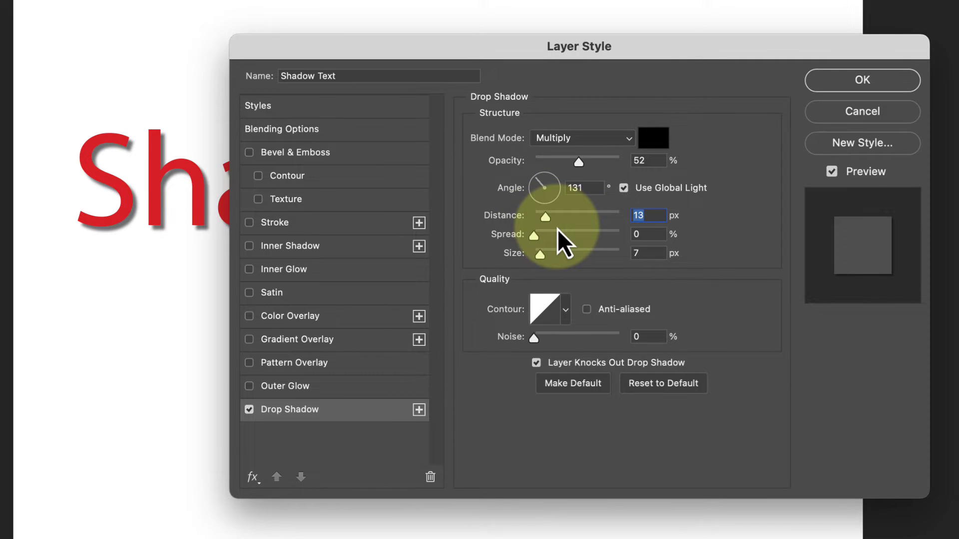
{"action": "mouse_move", "coordinate": [534, 237]}
{"action": "left_mouse_down"}
{"action": "mouse_move", "coordinate": [622, 241]}
{"action": "mouse_move", "coordinate": [534, 247]}
{"action": "left_mouse_up"}
{"action": "left_click", "coordinate": [532, 237]}
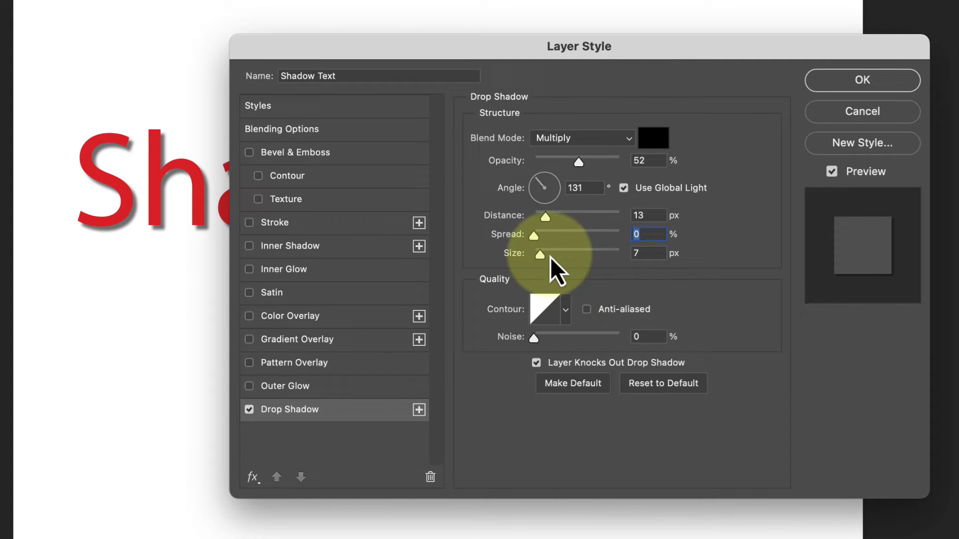
{"action": "left_click_drag", "start_coordinate": [546, 257], "coordinate": [546, 258]}
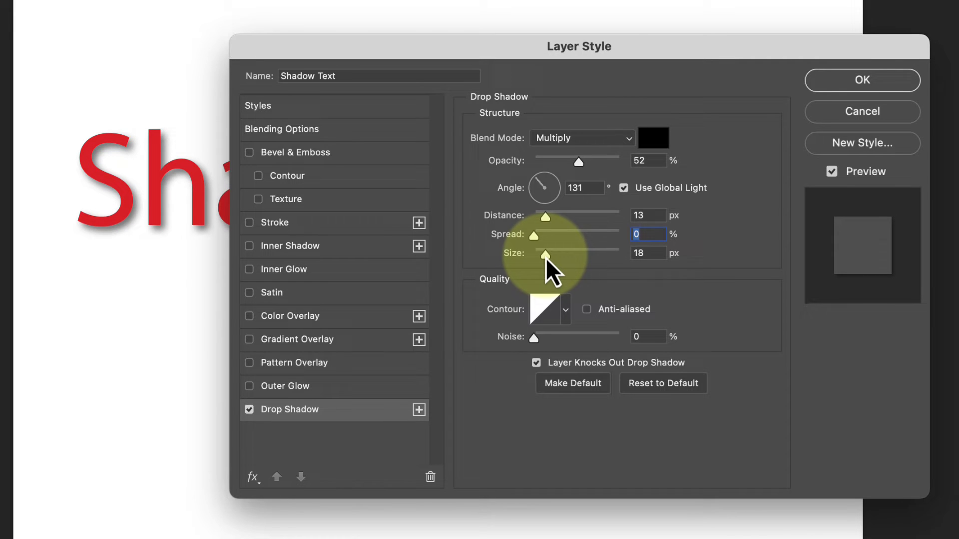
{"action": "left_click", "coordinate": [545, 256]}
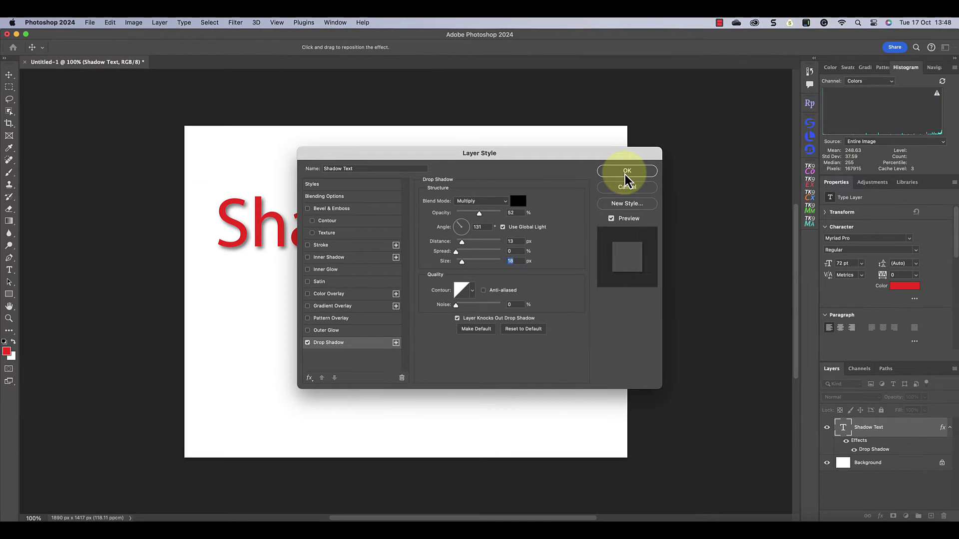
Apply the drop shadow, then toggle the effect off and on to compare
{"action": "left_click", "coordinate": [626, 172]}
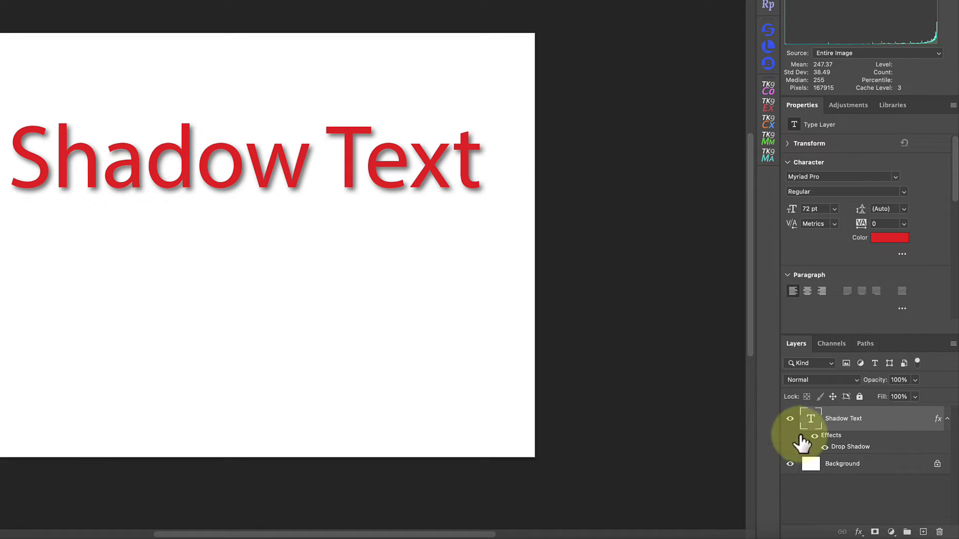
{"action": "left_click", "coordinate": [824, 448]}
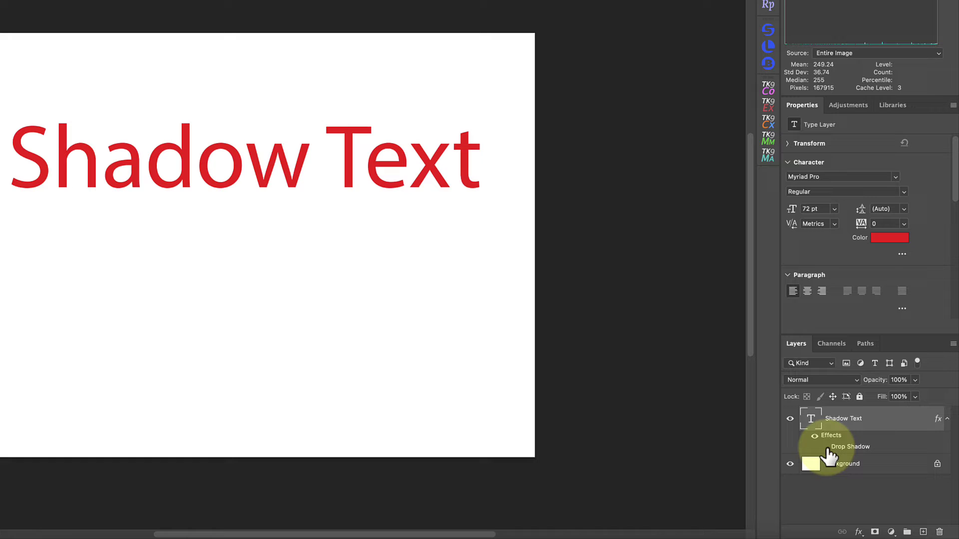
{"action": "left_click", "coordinate": [825, 447]}
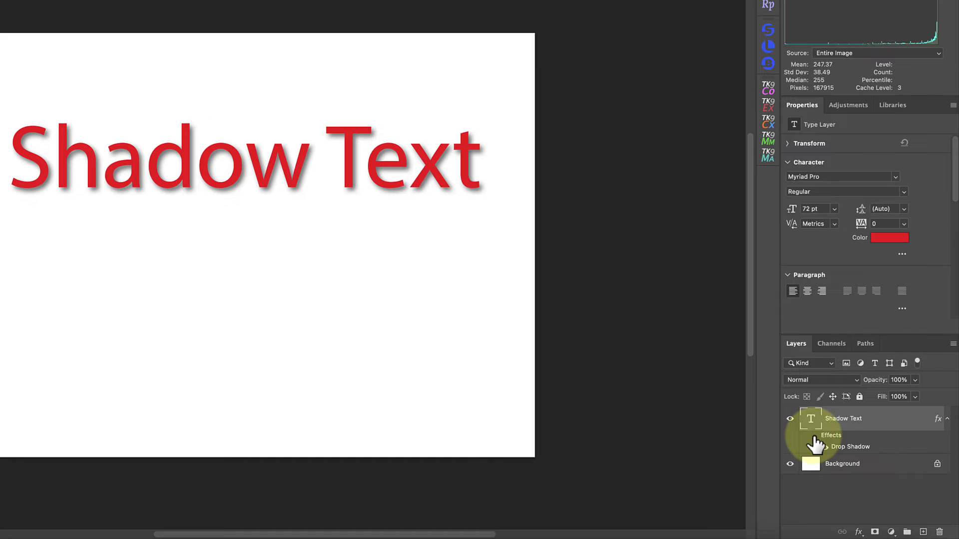
{"action": "left_click", "coordinate": [814, 436]}
{"action": "left_click", "coordinate": [814, 436]}
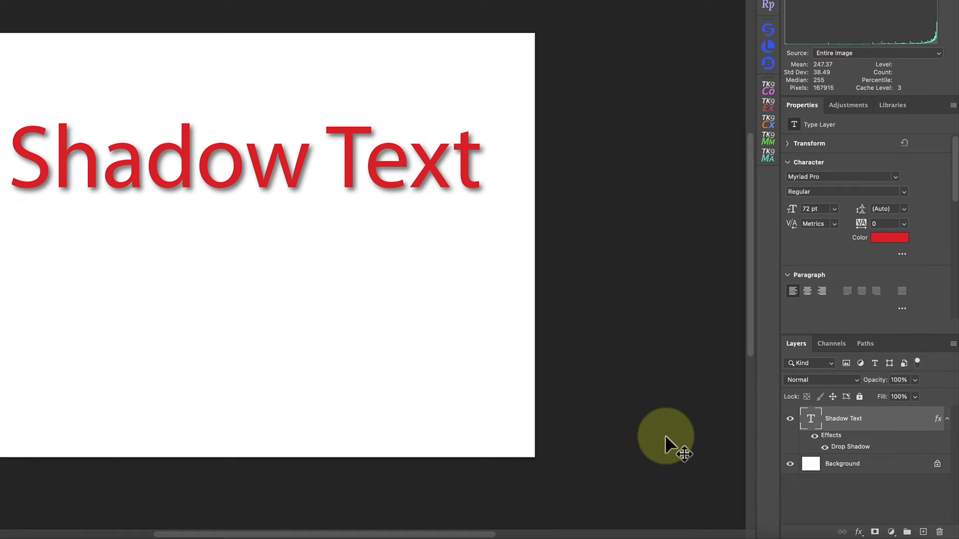
Clear the layer style to remove the drop shadow from the text
{"action": "right_click", "coordinate": [877, 444]}
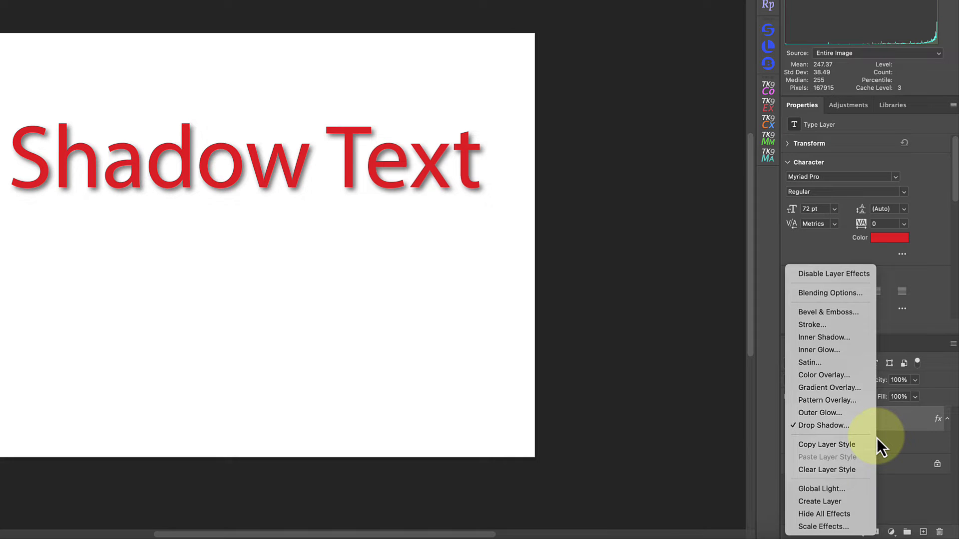
{"action": "left_click", "coordinate": [856, 470]}
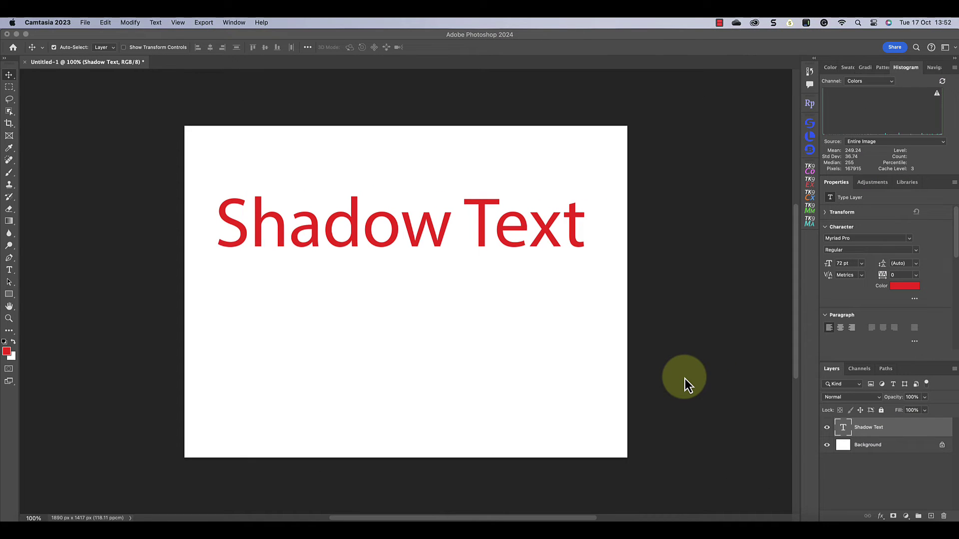
{"action": "left_click", "coordinate": [685, 379]}
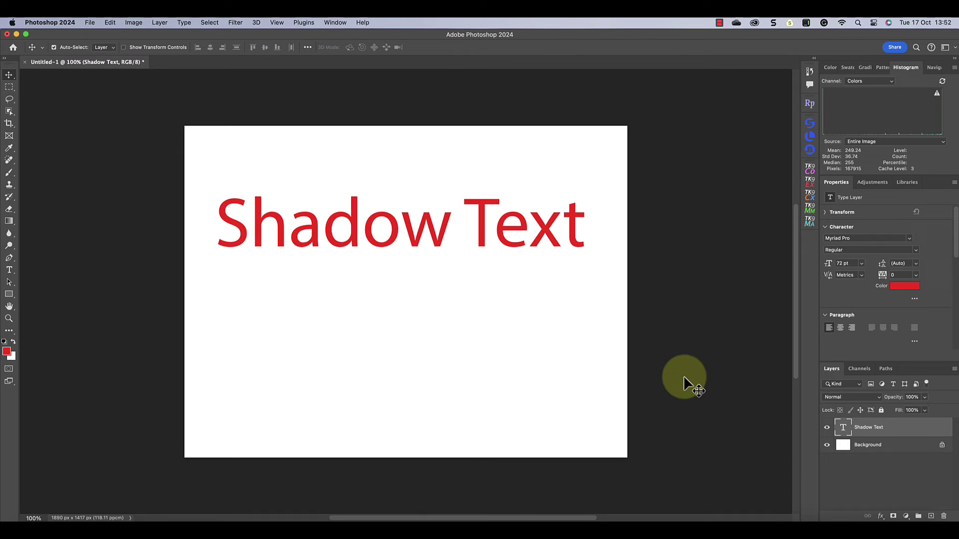
Duplicate Shadow Text with Cmd+J, recolour the original layer black, and hide the red copy
{"action": "key", "text": "super"}
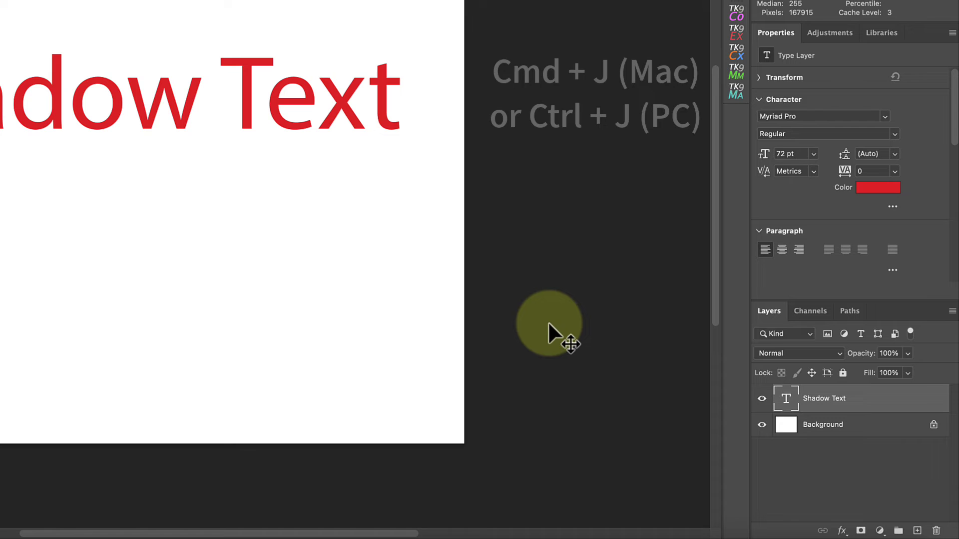
{"action": "key", "text": "super+j"}
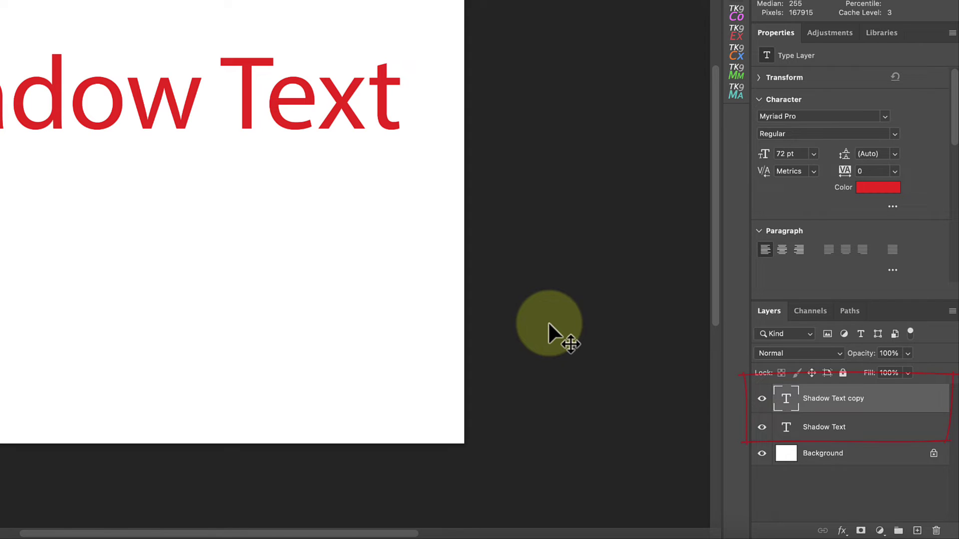
{"action": "left_click", "coordinate": [793, 431]}
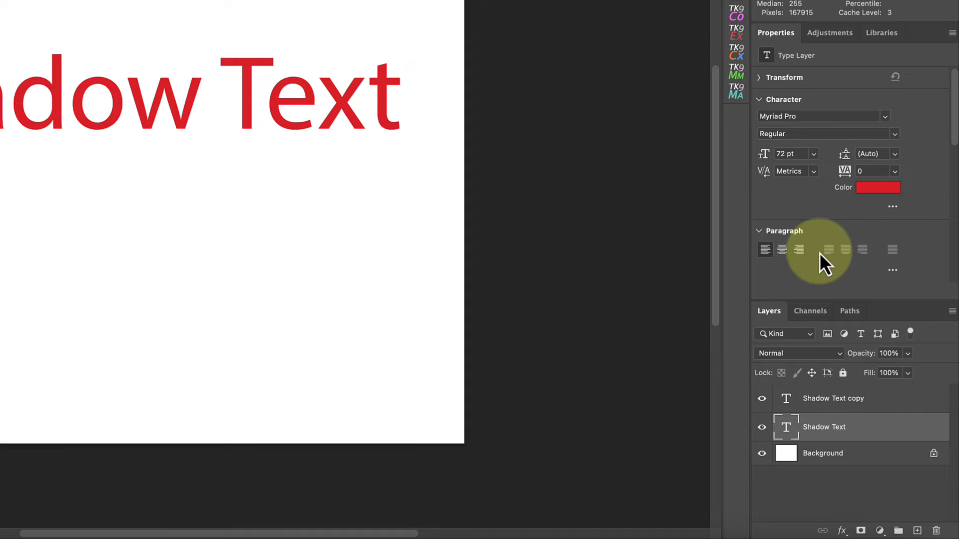
{"action": "left_click", "coordinate": [871, 187]}
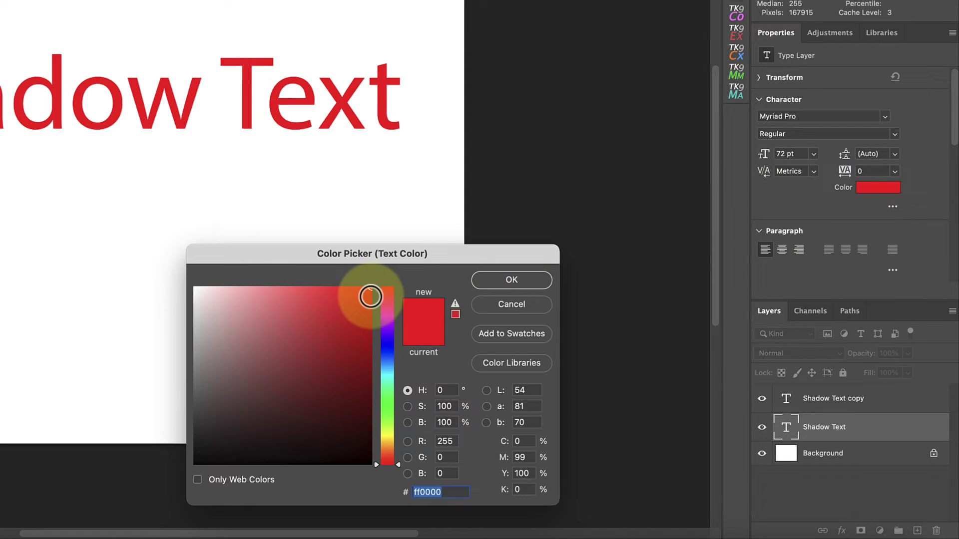
{"action": "left_click_drag", "start_coordinate": [371, 296], "coordinate": [169, 475]}
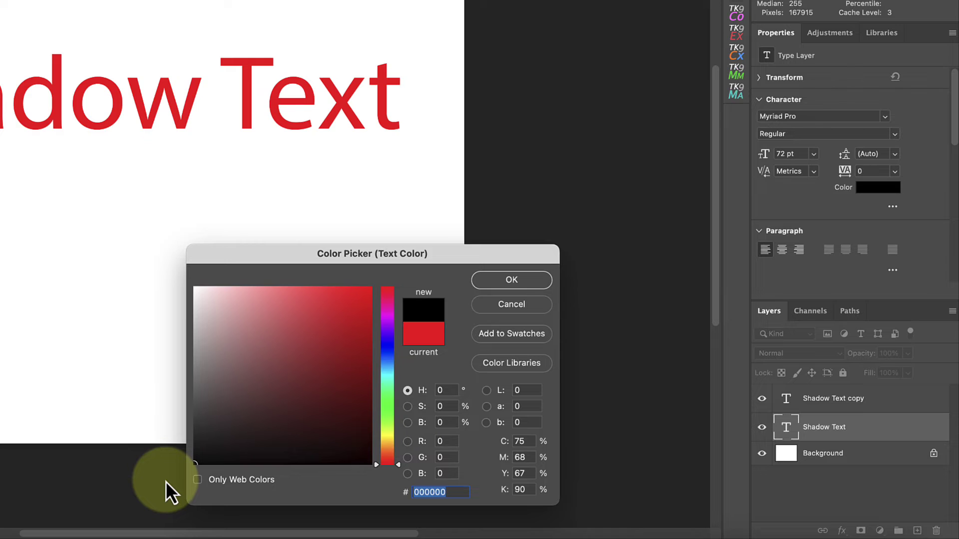
{"action": "left_click", "coordinate": [495, 281]}
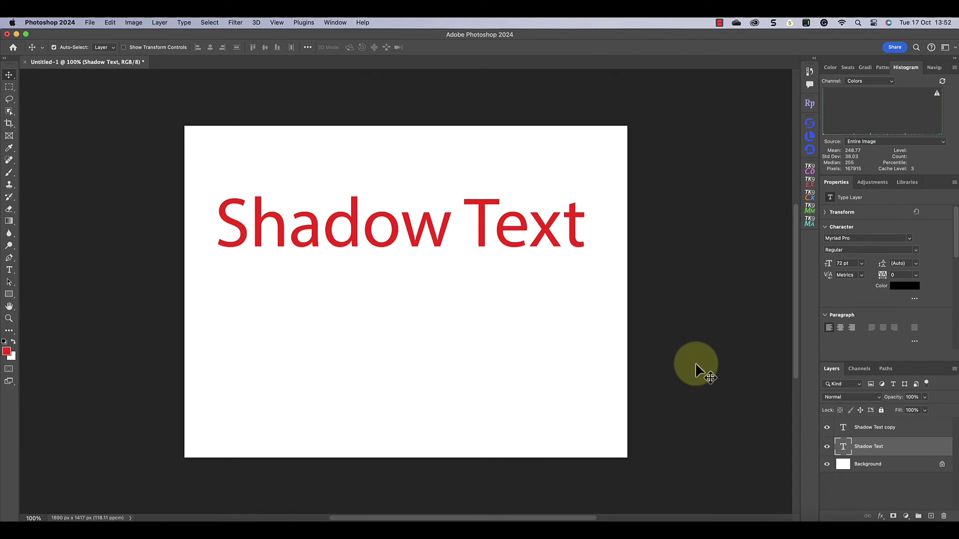
{"action": "left_click", "coordinate": [827, 428]}
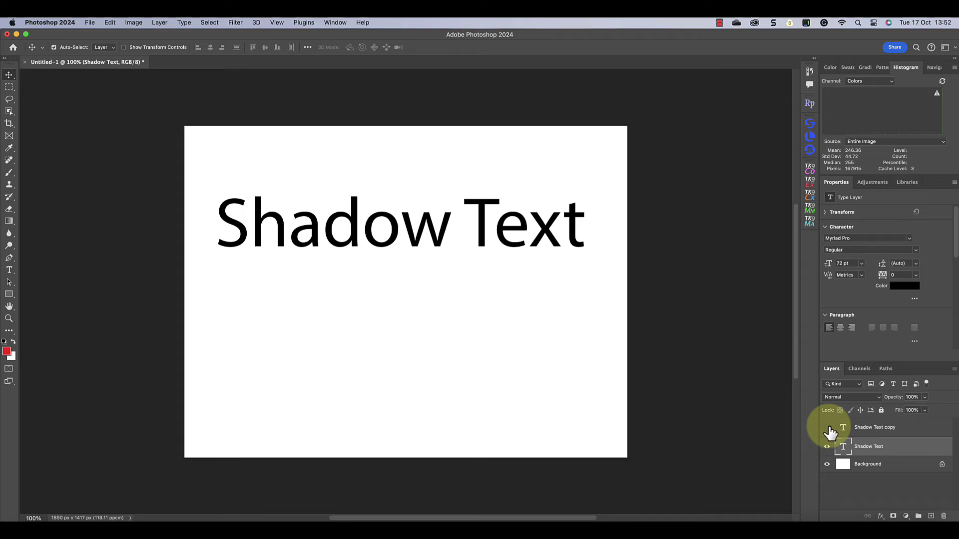
Unhide the red copy and convert the black Shadow Text layer for Smart Filters
{"action": "left_click", "coordinate": [828, 428]}
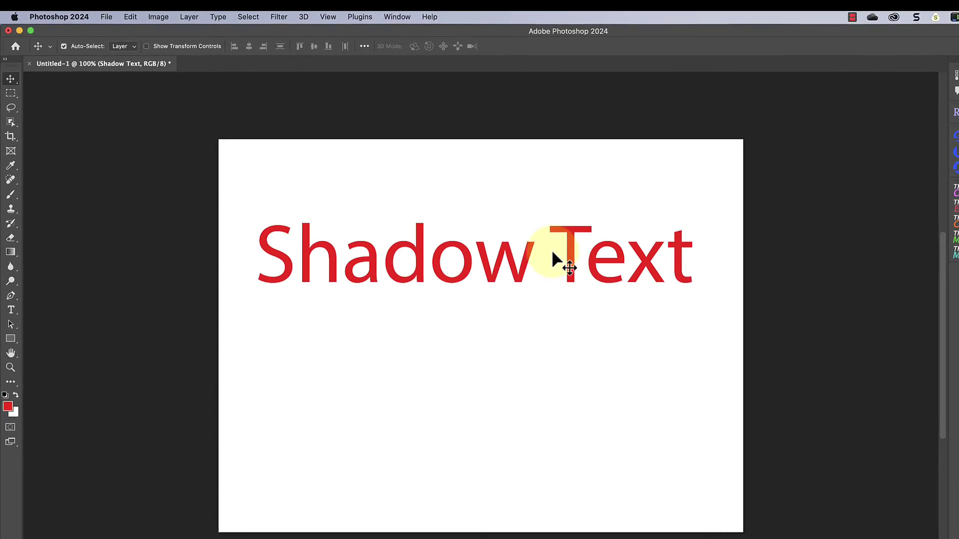
{"action": "left_click", "coordinate": [279, 16]}
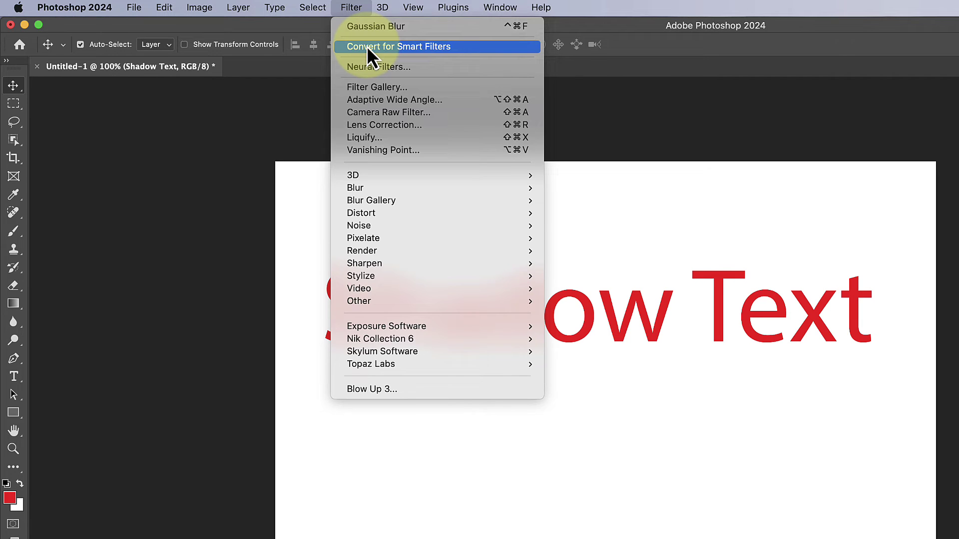
{"action": "left_click", "coordinate": [368, 47]}
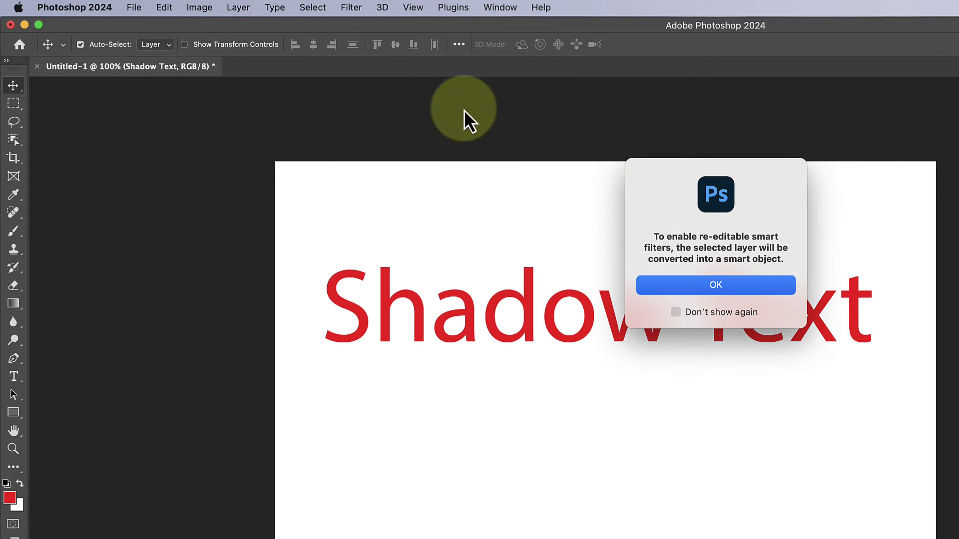
{"action": "left_click", "coordinate": [711, 284]}
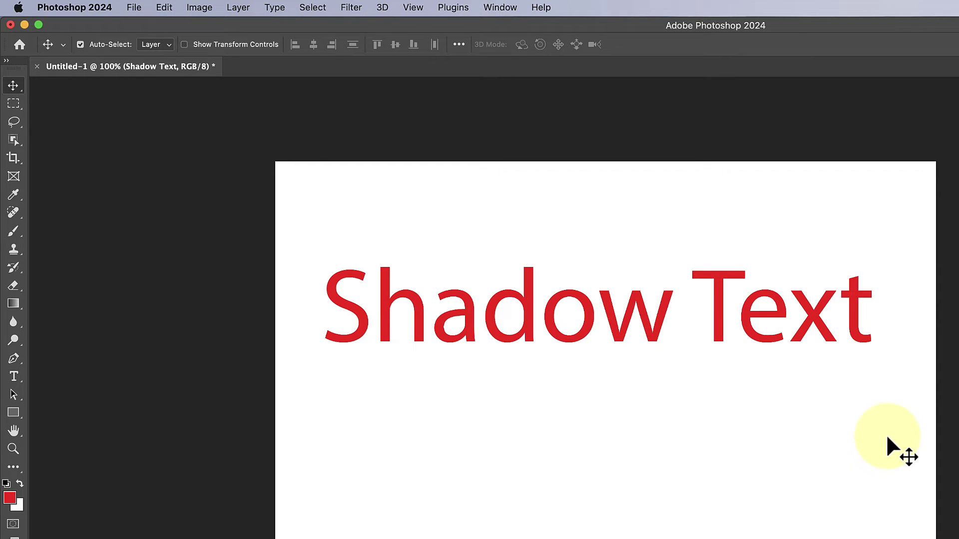
Apply a Gaussian Blur smart filter with a 5.4-pixel radius to the black text
{"action": "left_click", "coordinate": [356, 8]}
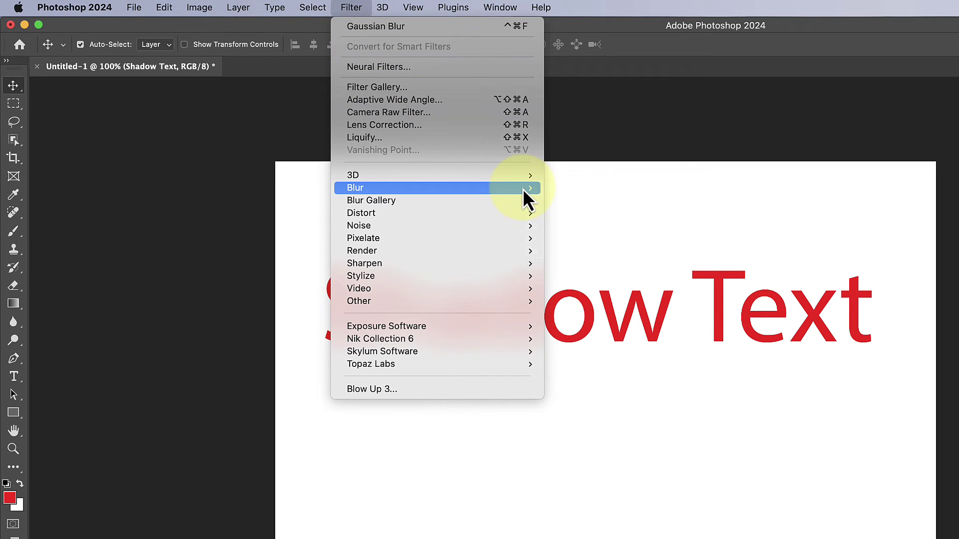
{"action": "mouse_move", "coordinate": [524, 189]}
{"action": "left_click", "coordinate": [589, 237]}
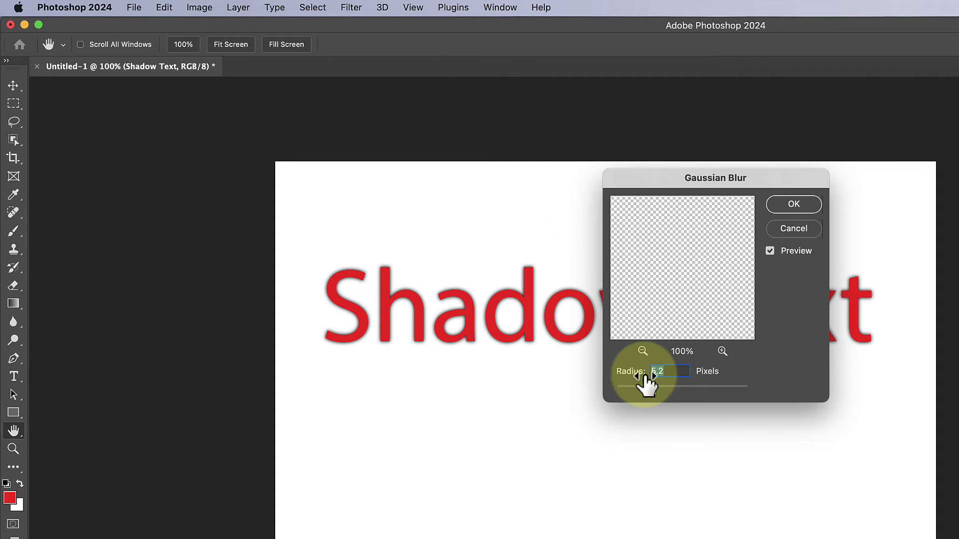
{"action": "left_click_drag", "start_coordinate": [652, 394], "coordinate": [652, 394]}
{"action": "left_click", "coordinate": [788, 204]}
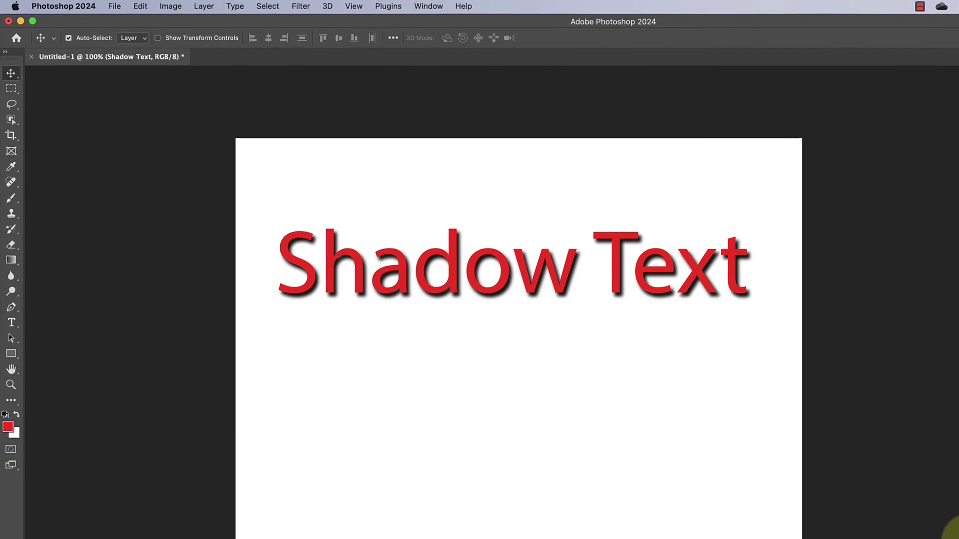
Flip the blurred black text vertically and drag it down beneath the red text
{"action": "left_click", "coordinate": [140, 7]}
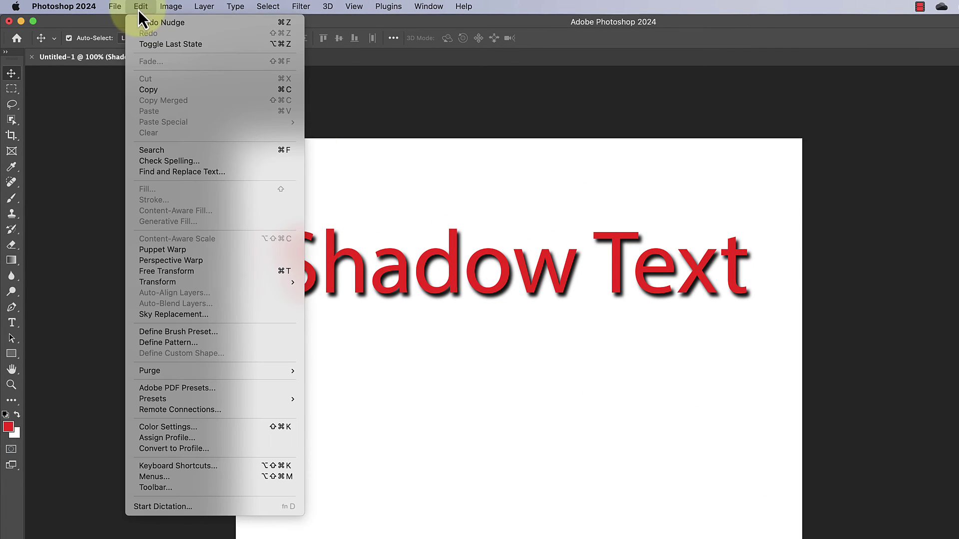
{"action": "mouse_move", "coordinate": [294, 284]}
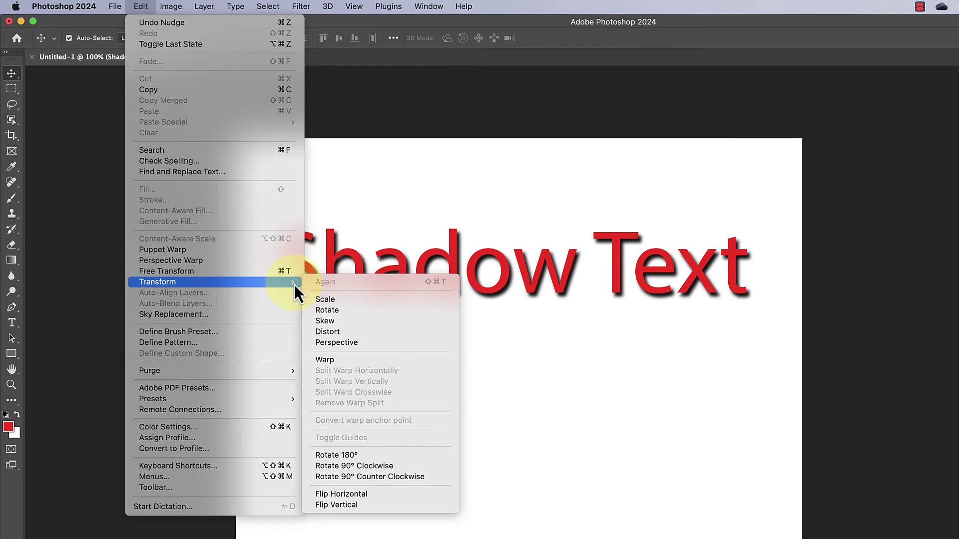
{"action": "left_click", "coordinate": [346, 504]}
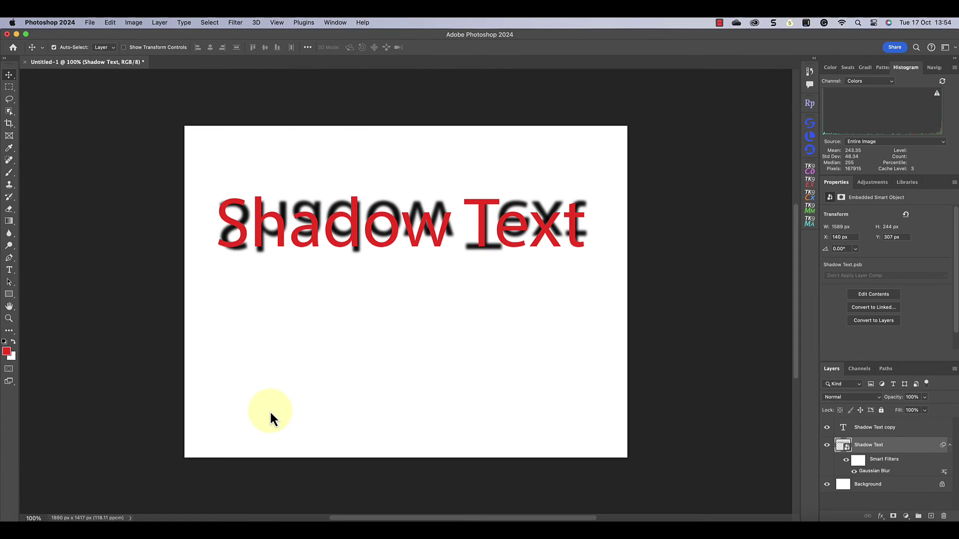
{"action": "key", "text": "Down"}
{"action": "key", "text": "Down"}
{"action": "key", "text": "Down"}
{"action": "key", "text": "Down"}
{"action": "key", "text": "Down"}
{"action": "key", "text": "Down"}
{"action": "key", "text": "Down"}
{"action": "key", "text": "Down"}
{"action": "key", "text": "Down"}
{"action": "key", "text": "Down"}
{"action": "key", "text": "Down"}
{"action": "key", "text": "Down"}
{"action": "key", "text": "Down"}
{"action": "key", "text": "Down"}
{"action": "key", "text": "Down"}
{"action": "key", "text": "Down"}
{"action": "key", "text": "Down"}
{"action": "key", "text": "Down"}
{"action": "key", "text": "Down"}
{"action": "key", "text": "Down"}
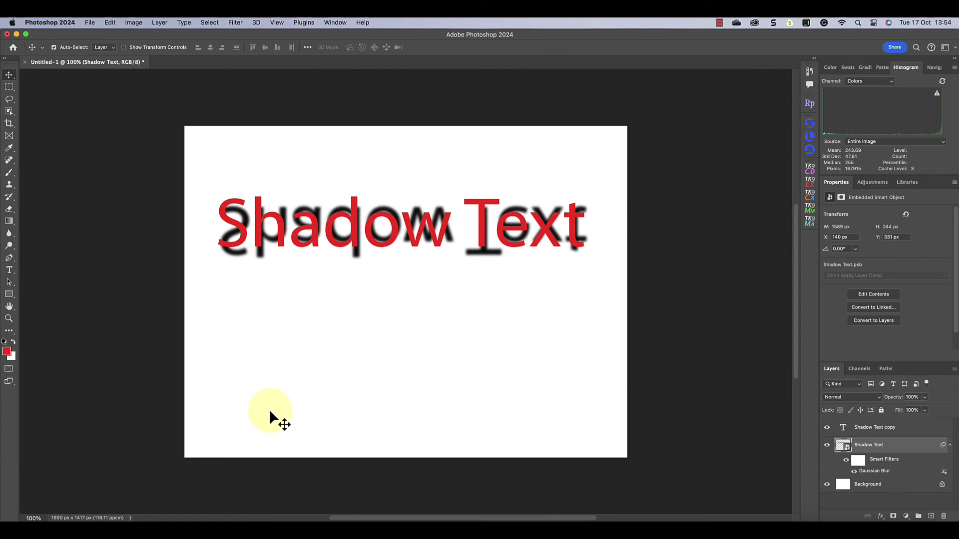
{"action": "left_click_drag", "start_coordinate": [256, 258], "coordinate": [259, 298]}
{"action": "left_click", "coordinate": [110, 22]}
{"action": "mouse_move", "coordinate": [165, 239]}
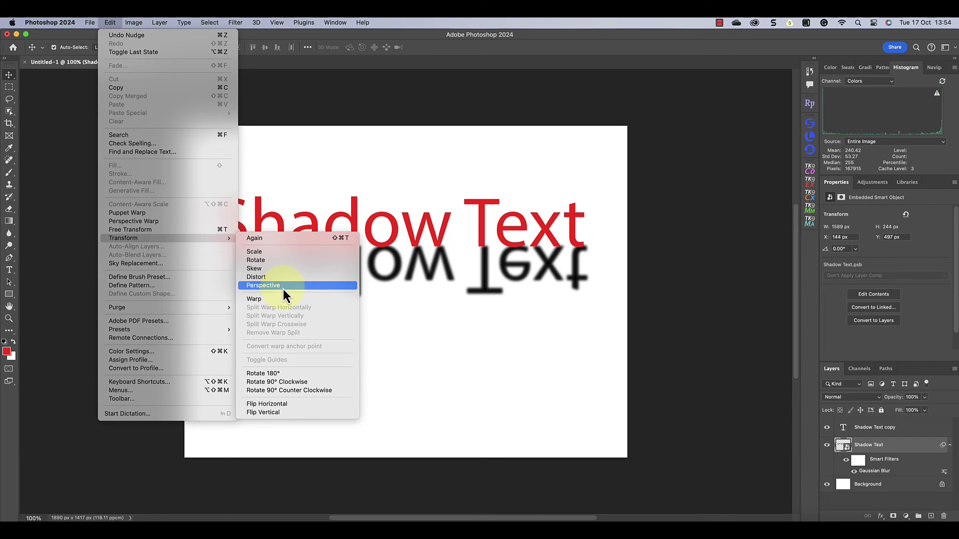
Apply a Perspective transform slanting the shadow's bottom edge right, nudged slightly left
{"action": "left_click", "coordinate": [281, 289]}
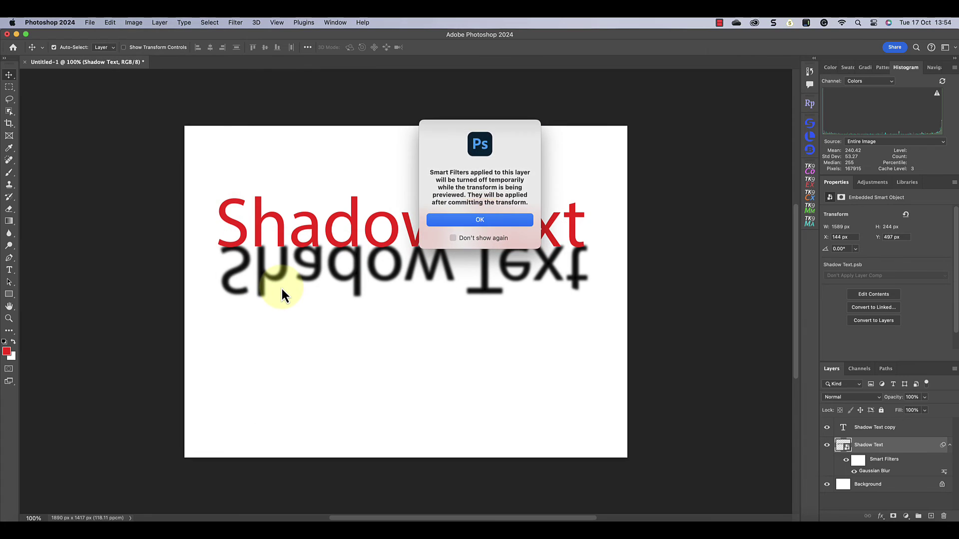
{"action": "left_click", "coordinate": [494, 221]}
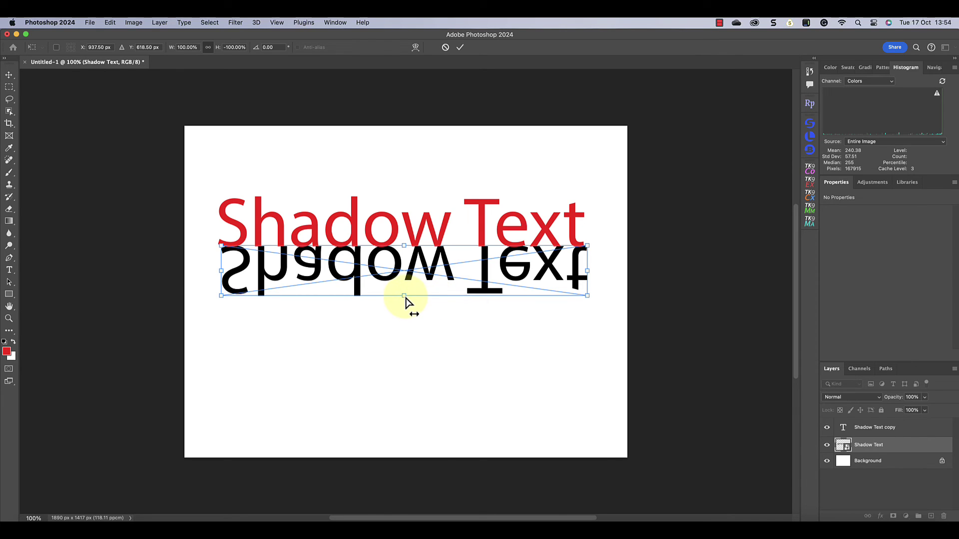
{"action": "left_click_drag", "start_coordinate": [406, 299], "coordinate": [423, 298]}
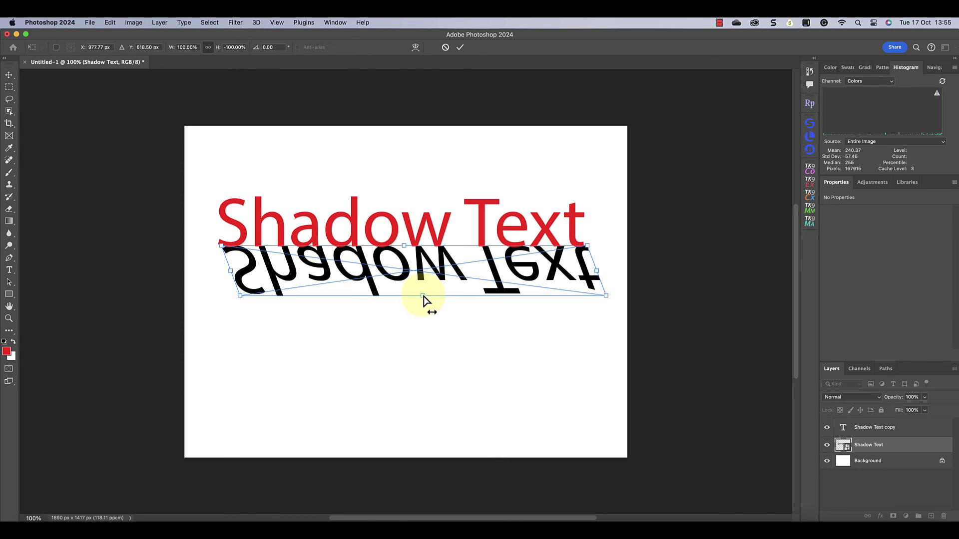
{"action": "key", "text": "Left"}
{"action": "key", "text": "Left"}
{"action": "key", "text": "Left"}
{"action": "key", "text": "Left"}
{"action": "key", "text": "Left"}
{"action": "key", "text": "Left"}
{"action": "key", "text": "Left"}
{"action": "key", "text": "Left"}
{"action": "key", "text": "Left"}
{"action": "key", "text": "Left"}
{"action": "key", "text": "Left"}
{"action": "key", "text": "Left"}
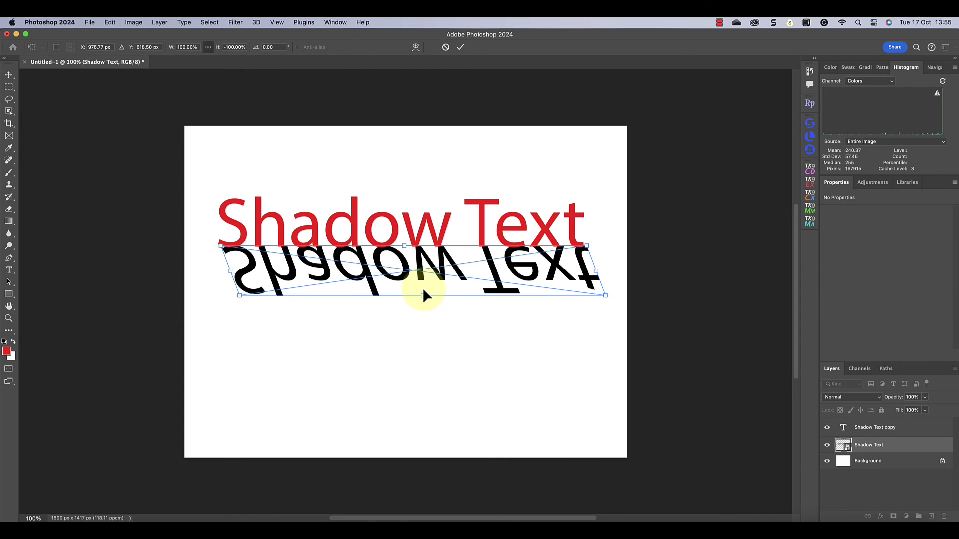
{"action": "key", "text": "Left"}
{"action": "key", "text": "Left"}
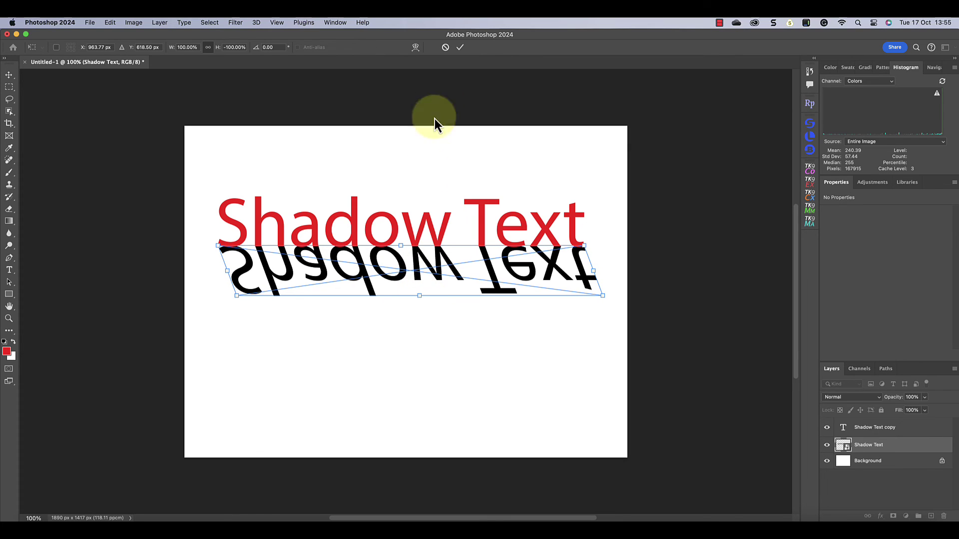
{"action": "left_click", "coordinate": [460, 47]}
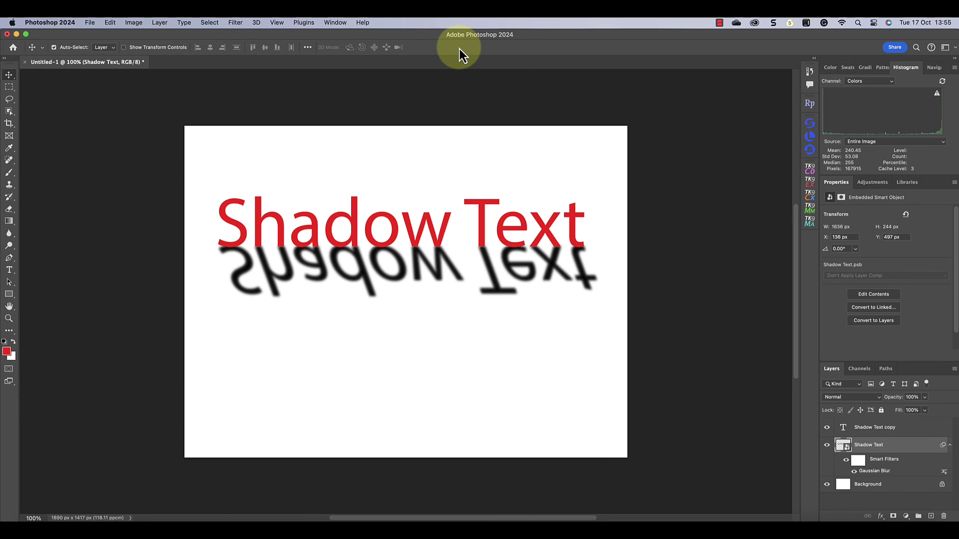
Raise the Gaussian Blur radius and set the shadow layer opacity to 34%
{"action": "double_click", "coordinate": [880, 473]}
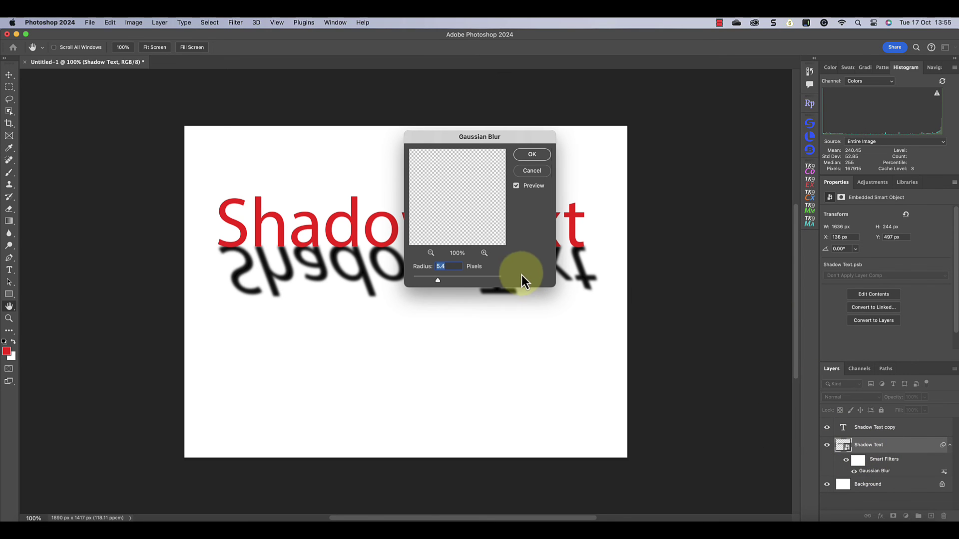
{"action": "left_click_drag", "start_coordinate": [431, 282], "coordinate": [442, 283]}
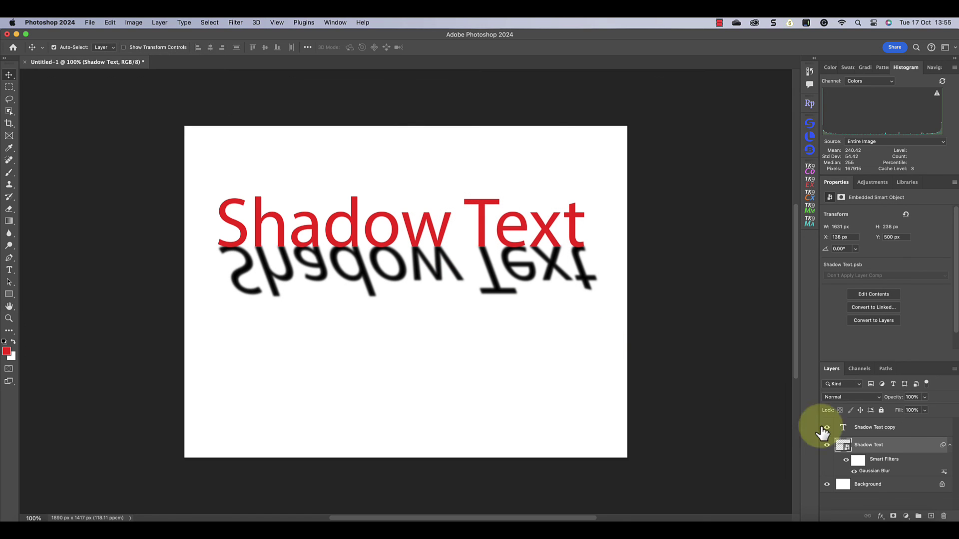
{"action": "left_click", "coordinate": [924, 397]}
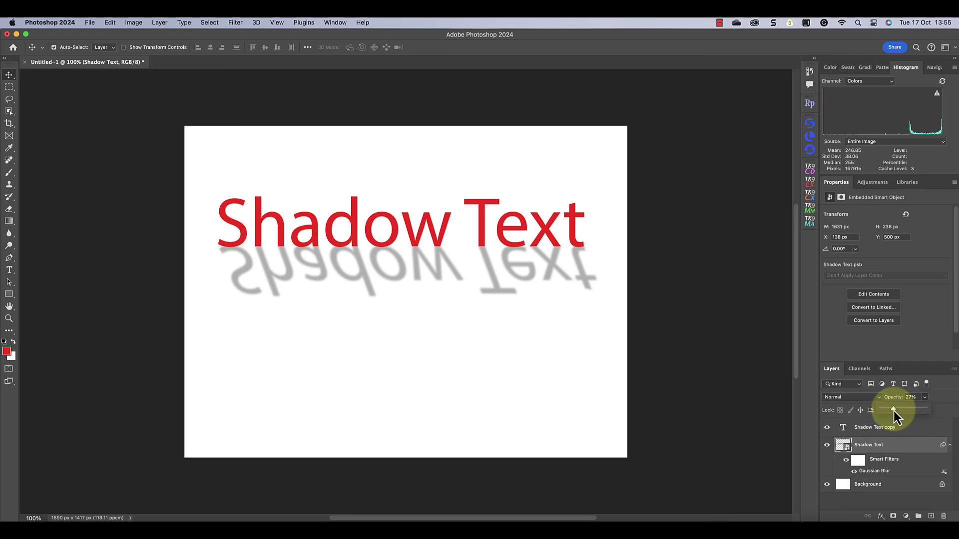
{"action": "left_click_drag", "start_coordinate": [894, 412], "coordinate": [897, 411]}
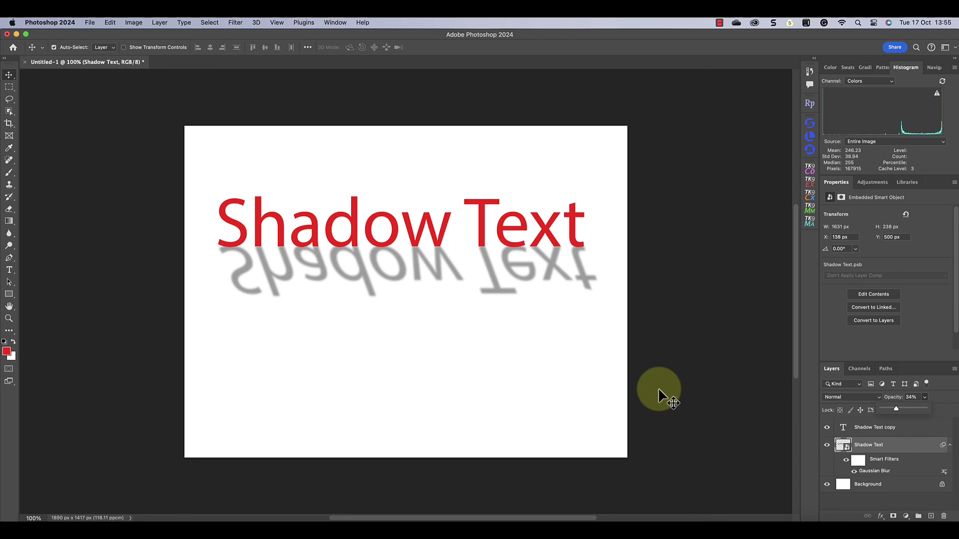
Distort the grey shadow by pulling its bottom corners outward and slanting its bottom edge, then commit
{"action": "key", "text": "ctrl+F2"}
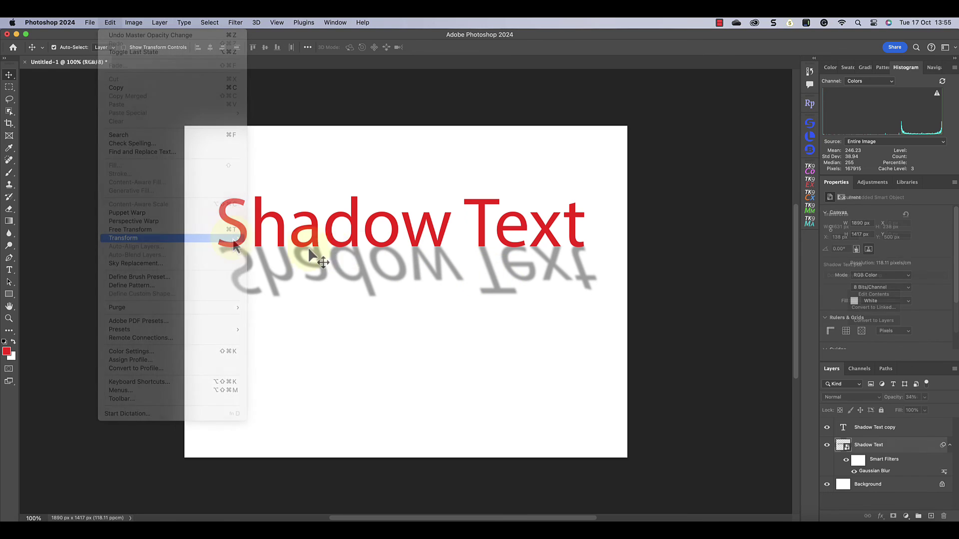
{"action": "mouse_move", "coordinate": [233, 239]}
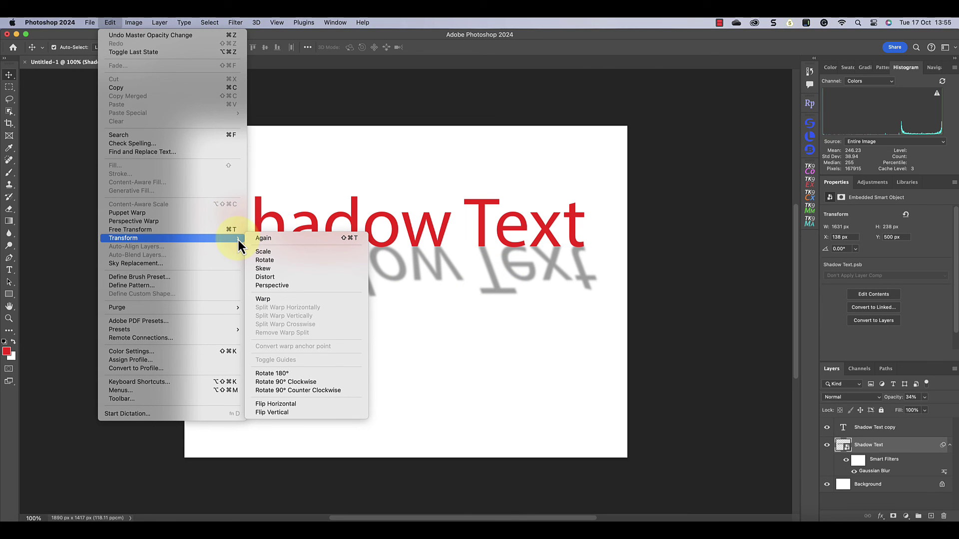
{"action": "left_click", "coordinate": [276, 277]}
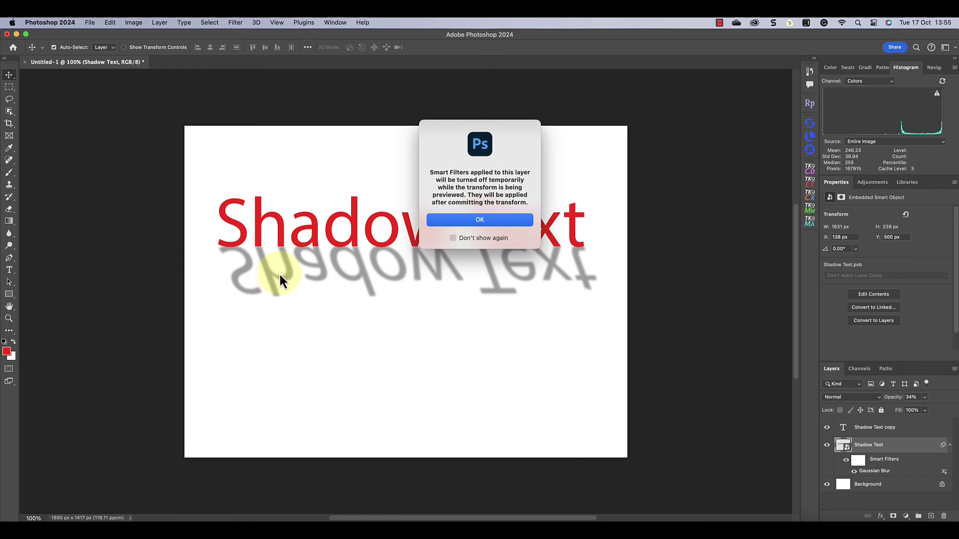
{"action": "left_click", "coordinate": [463, 223]}
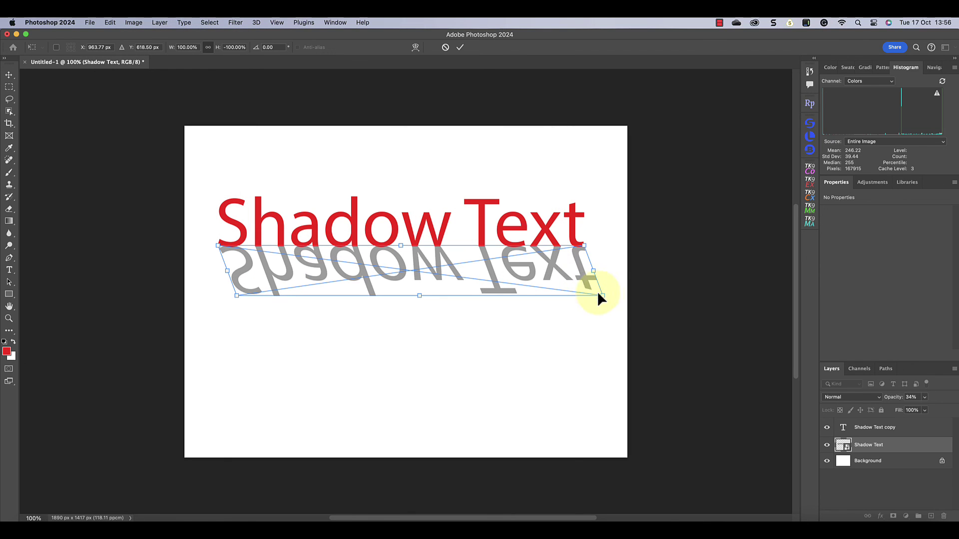
{"action": "left_click_drag", "start_coordinate": [602, 295], "coordinate": [622, 297]}
{"action": "left_click_drag", "start_coordinate": [236, 296], "coordinate": [226, 336]}
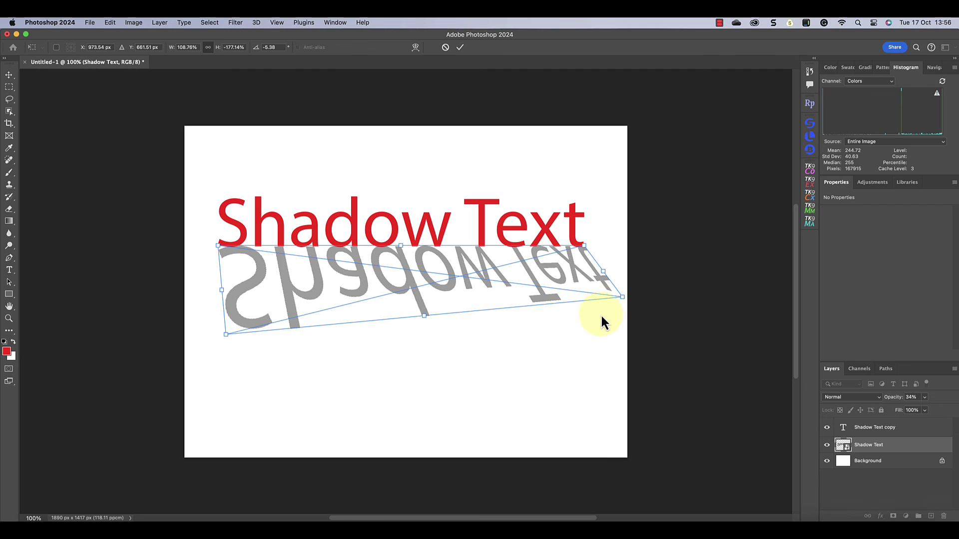
{"action": "left_click_drag", "start_coordinate": [622, 297], "coordinate": [636, 315]}
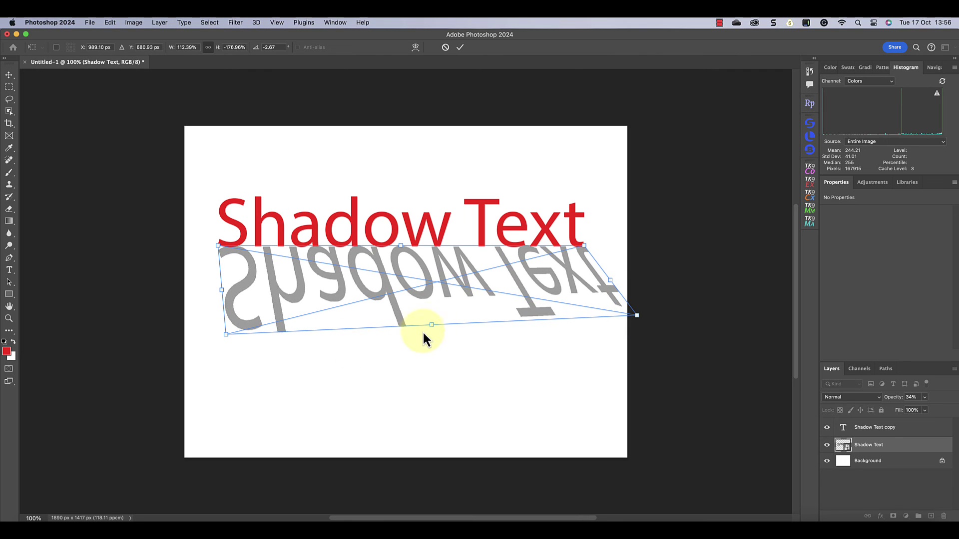
{"action": "left_click_drag", "start_coordinate": [424, 332], "coordinate": [452, 298]}
{"action": "left_click_drag", "start_coordinate": [241, 320], "coordinate": [260, 296]}
{"action": "left_click", "coordinate": [460, 48]}
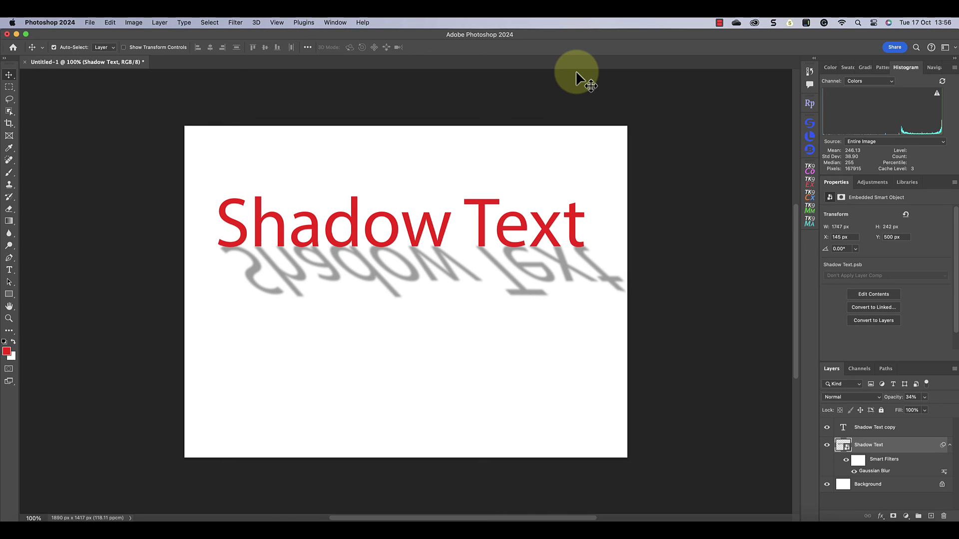
{"action": "key", "text": "super+alt"}
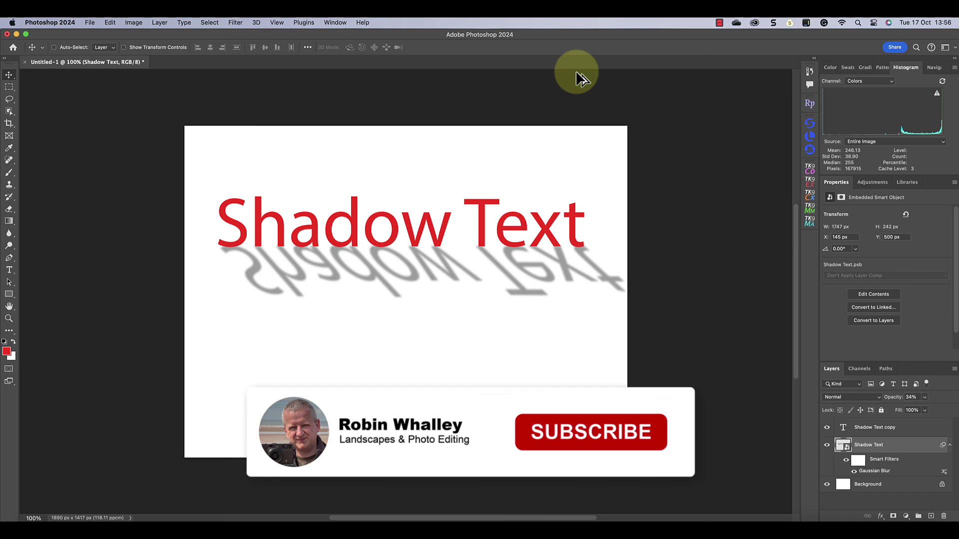